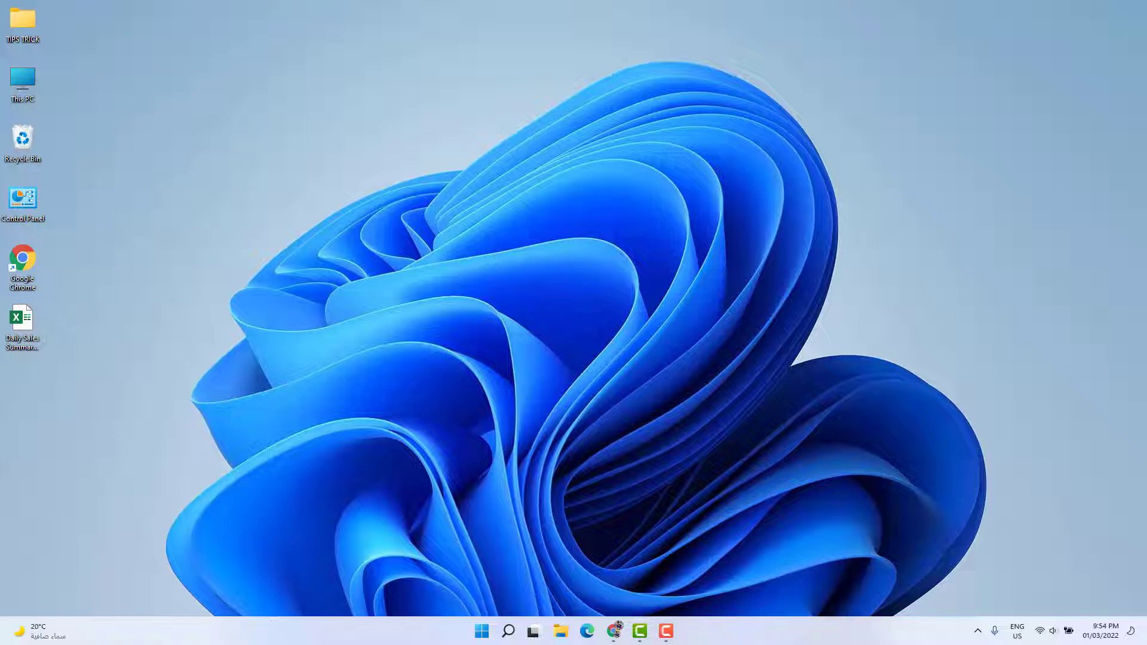
Select the Daily Sales workbook icon on the desktop, then clear the selection.
left_click(24, 345)
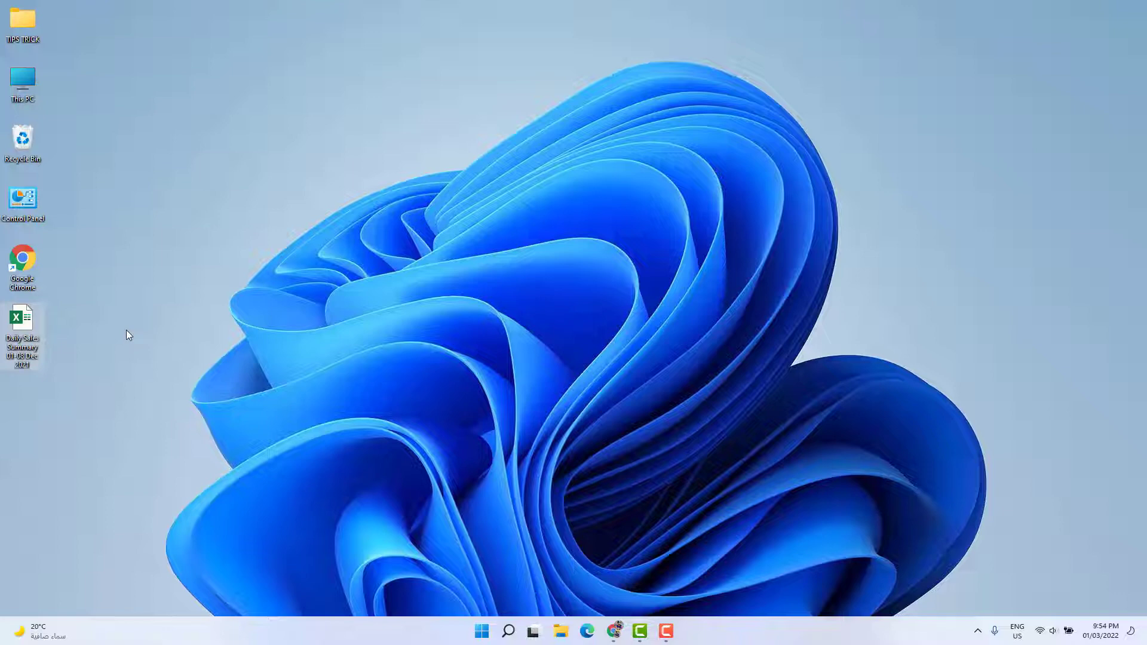
left_click(117, 365)
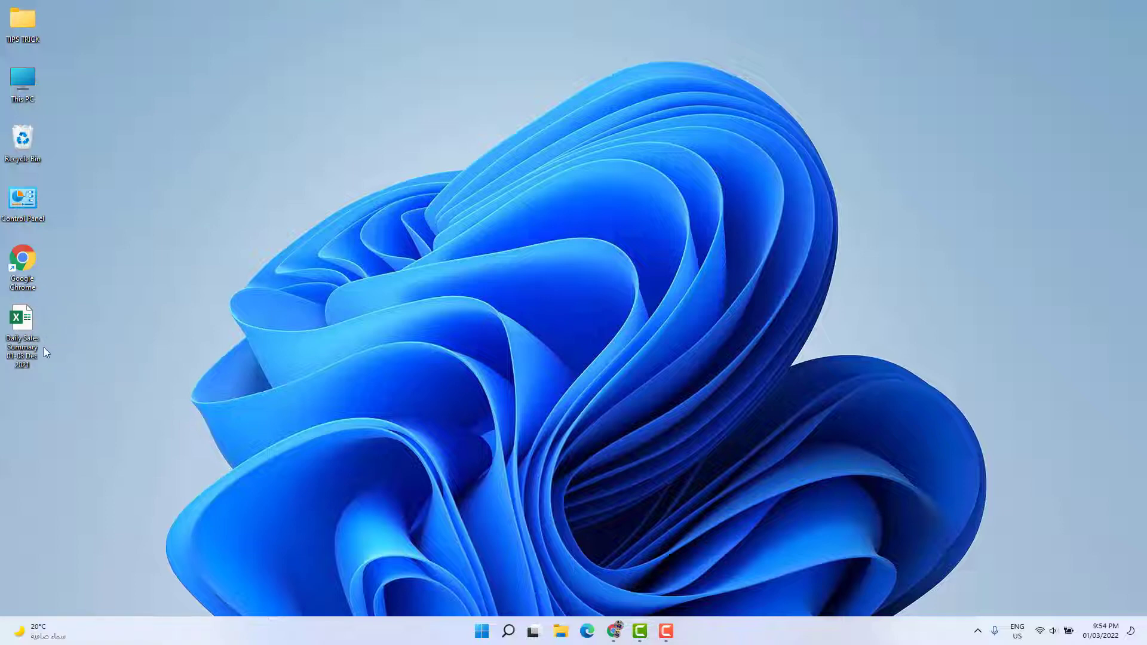
Find Excel with Windows Search and launch it.
left_click(507, 631)
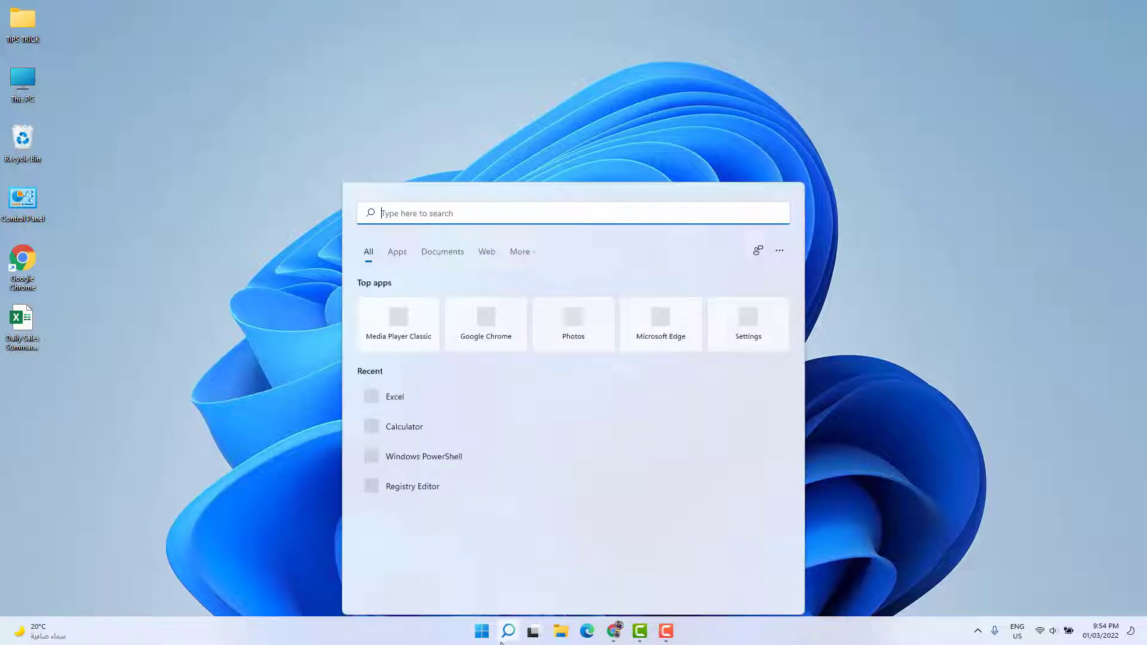
type("exce")
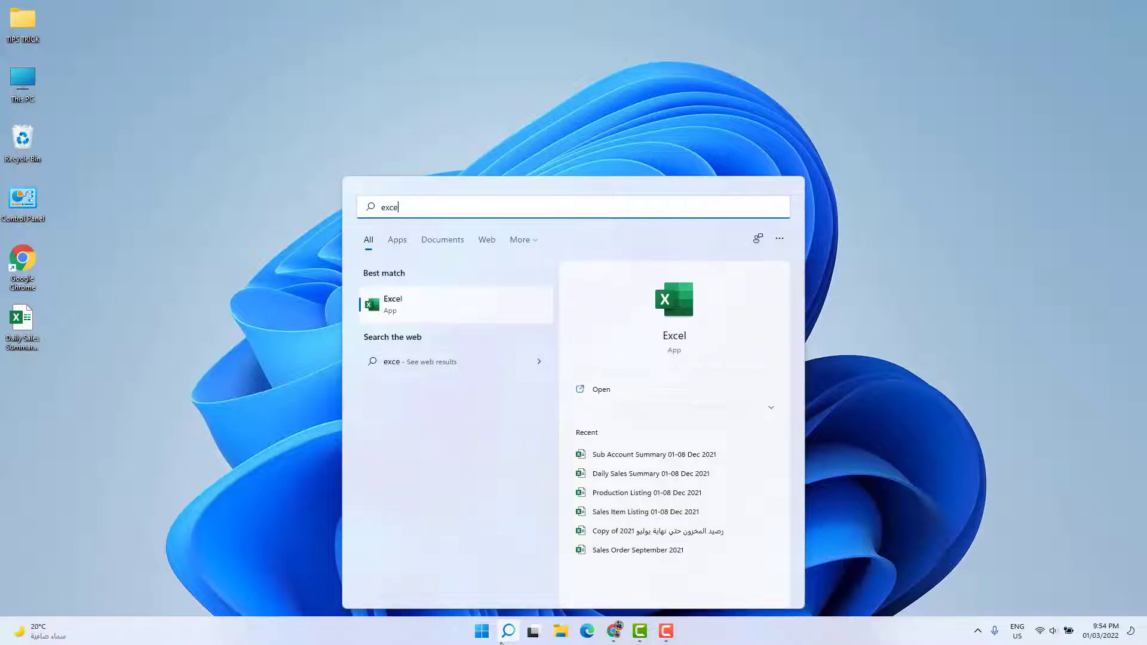
type("l")
left_click(428, 300)
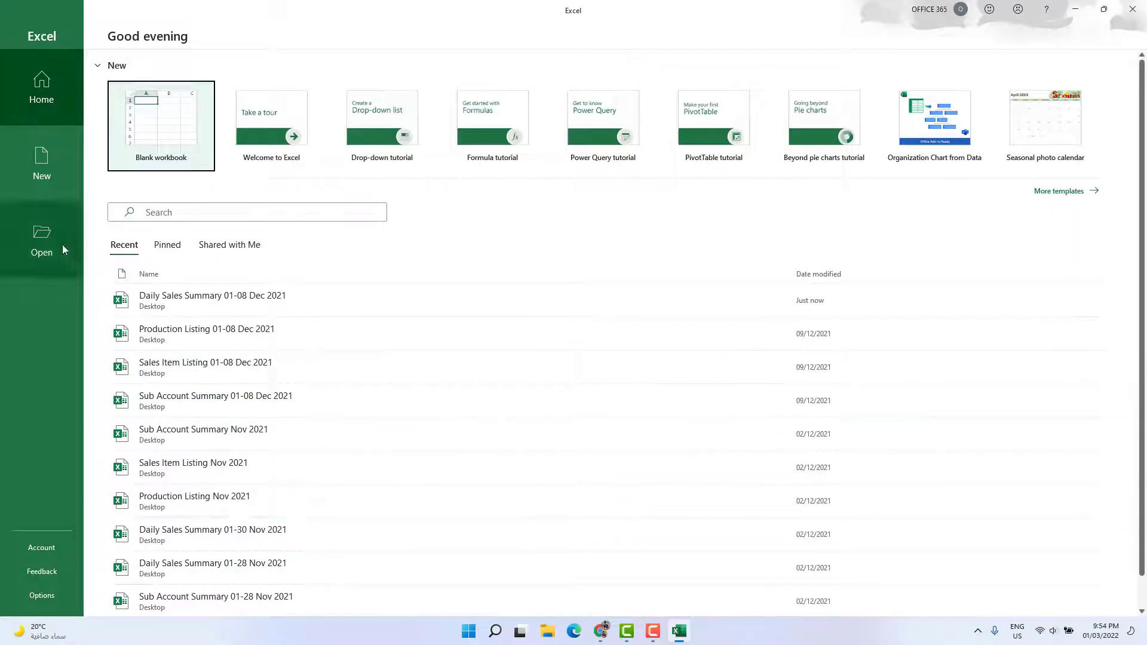
Browse to the Desktop and select the Daily Sales Summary 01-08 Dec 2021 workbook.
left_click(51, 245)
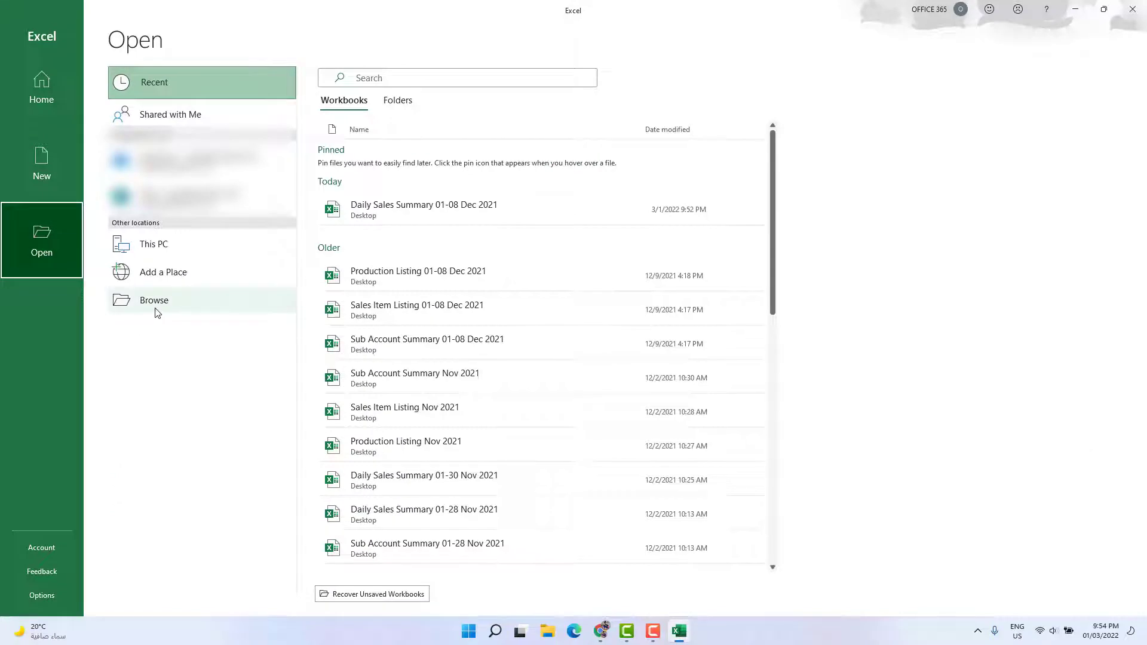
left_click(157, 302)
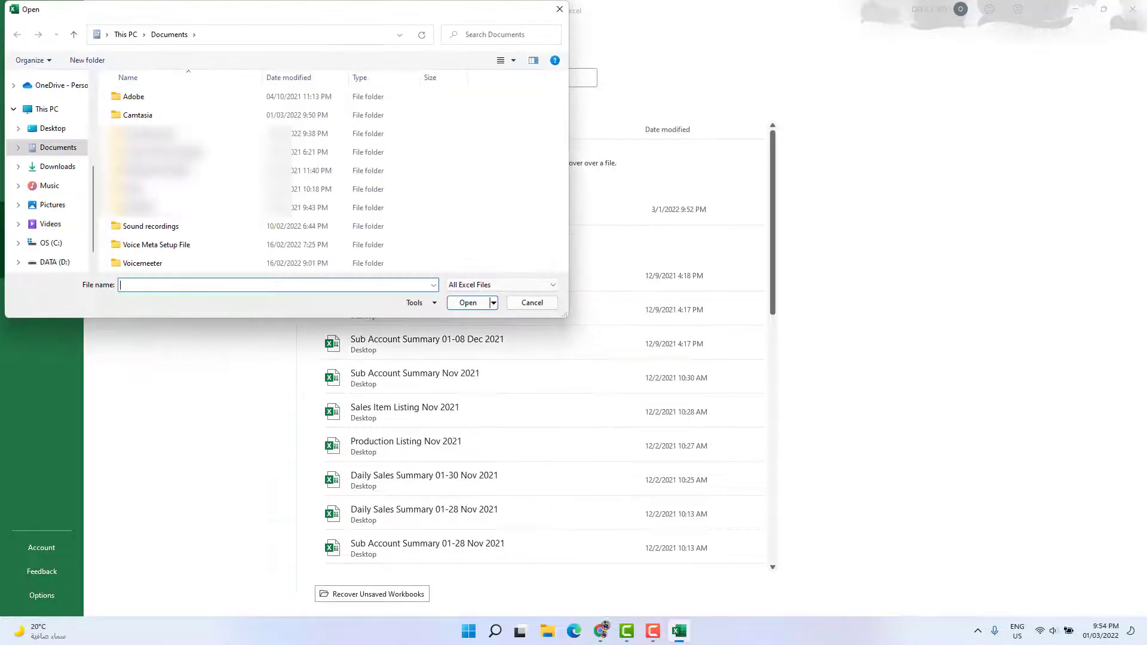
left_click(53, 128)
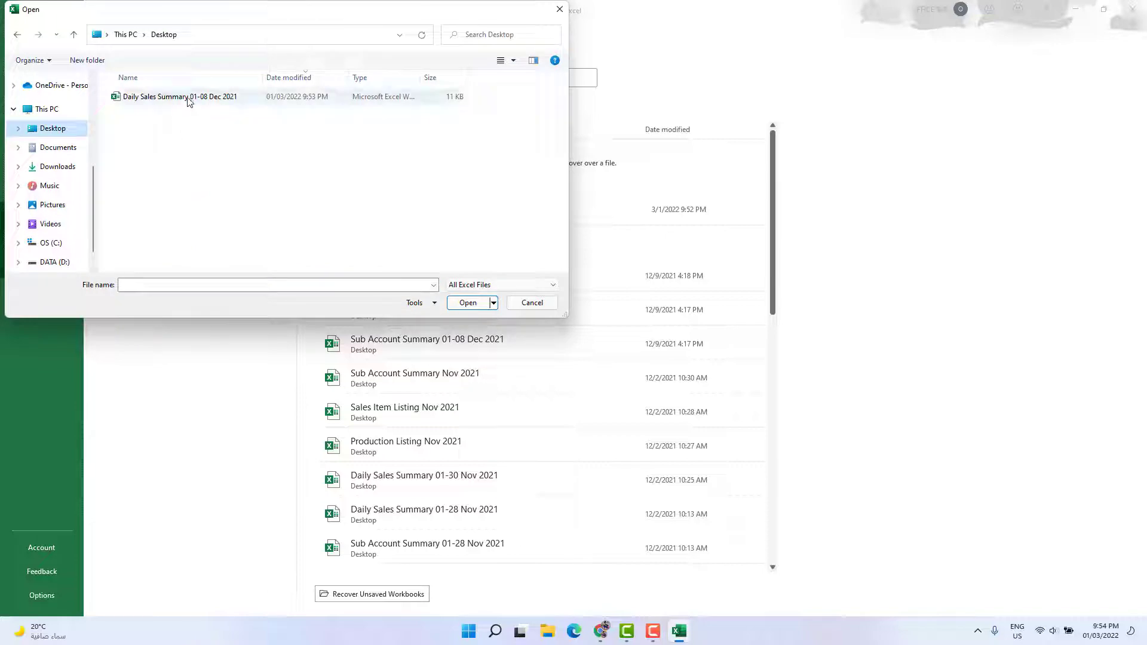
left_click(188, 98)
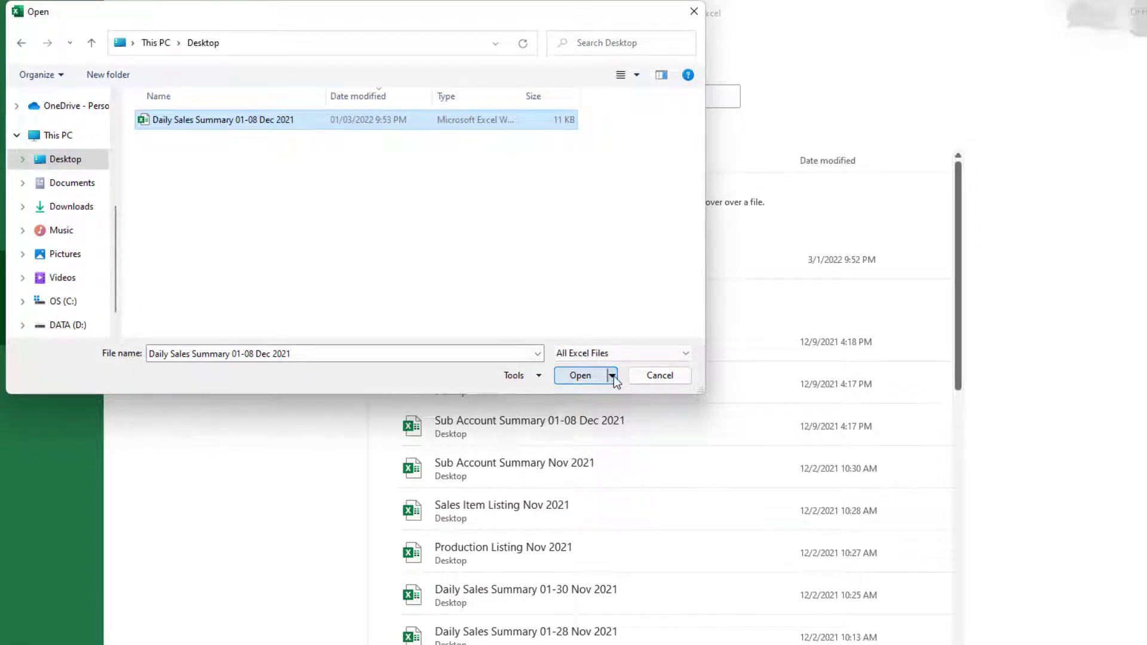
Open Daily Sales Summary 01-08 Dec 2021 using Open and Repair, confirming Repair.
left_click(613, 375)
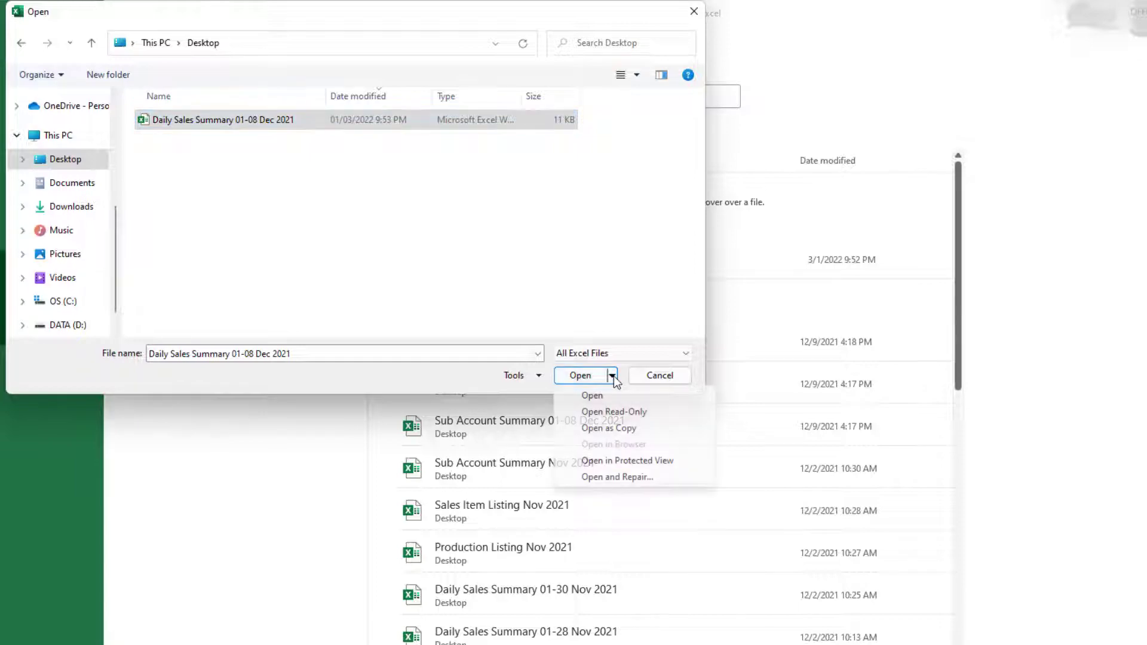
left_click(617, 478)
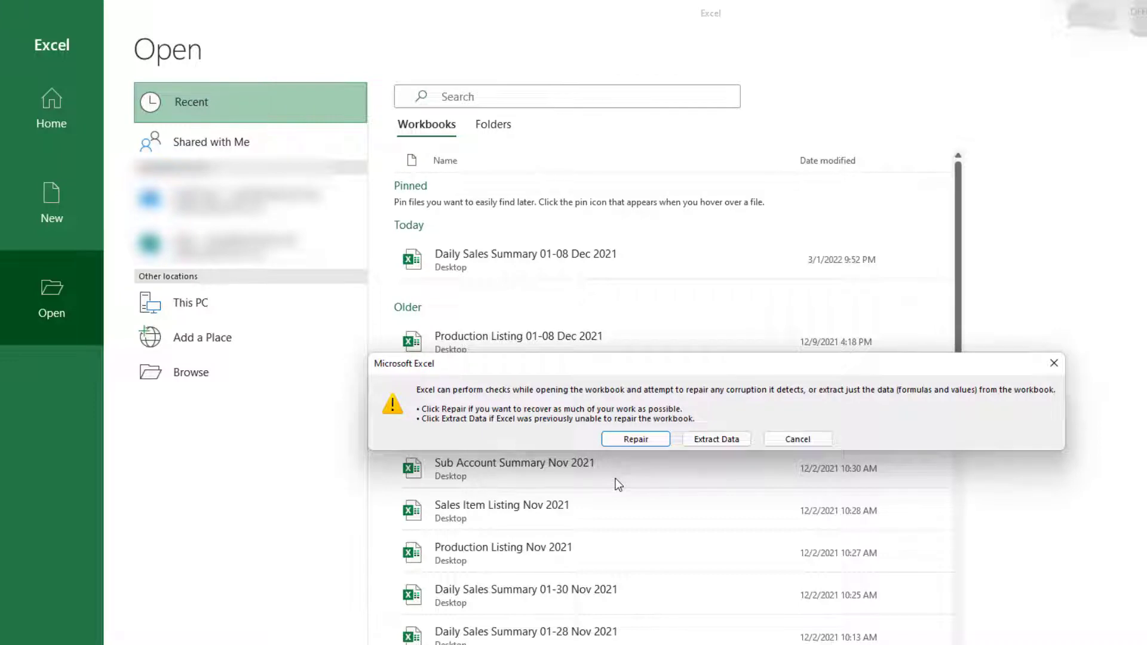
left_click(635, 439)
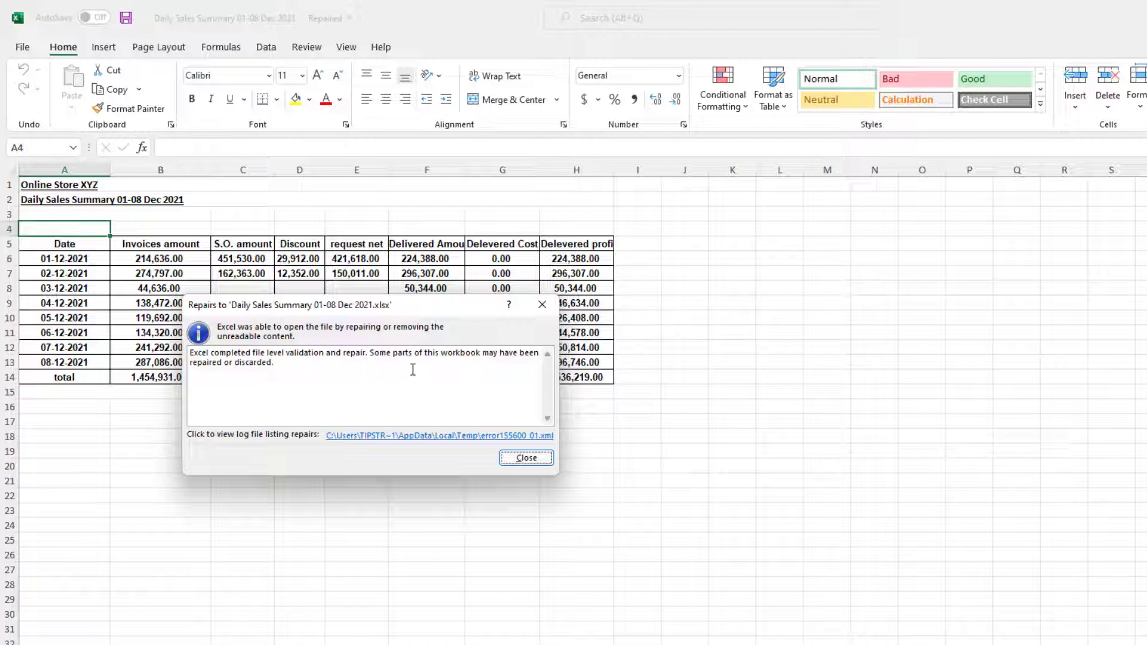
Read the repair message, close the Repairs report and select cell C7 (162363).
left_click_drag(320, 365, 191, 354)
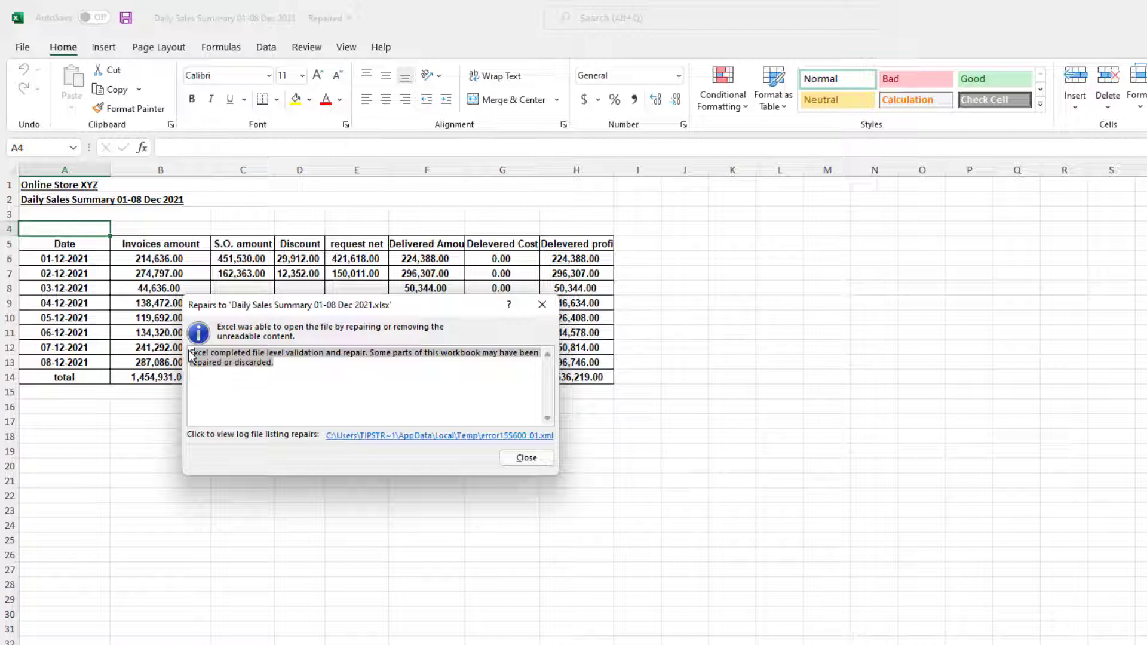
left_click(528, 459)
left_click(232, 279)
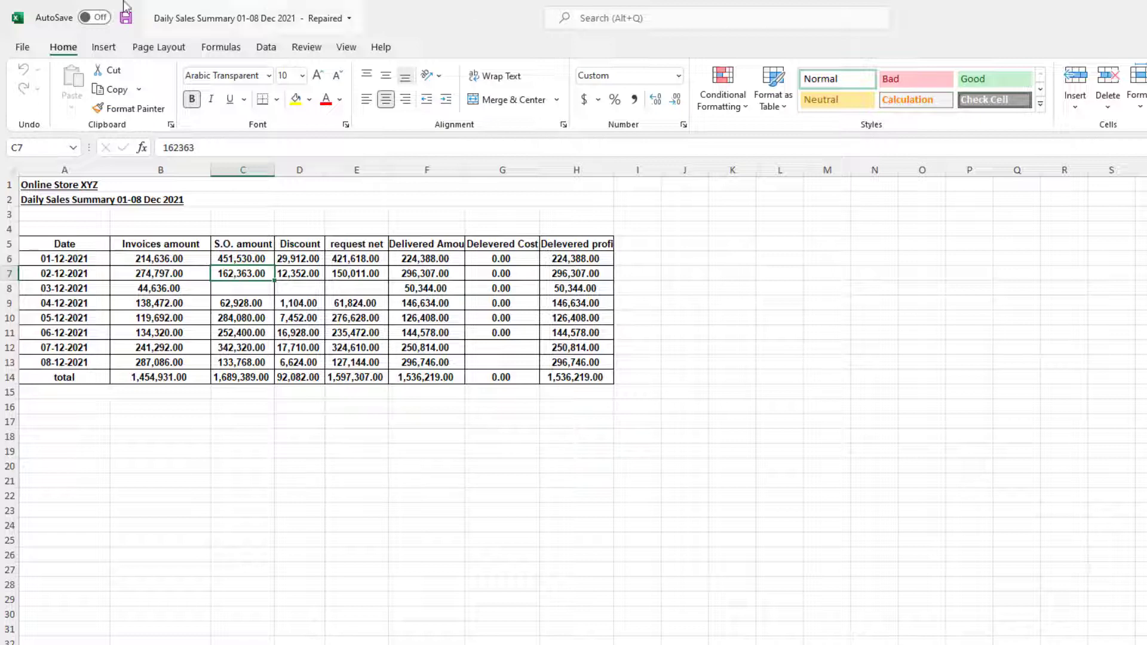
Save the repaired workbook to the Desktop as 'Daily Sales Summary', then close Excel.
left_click(23, 48)
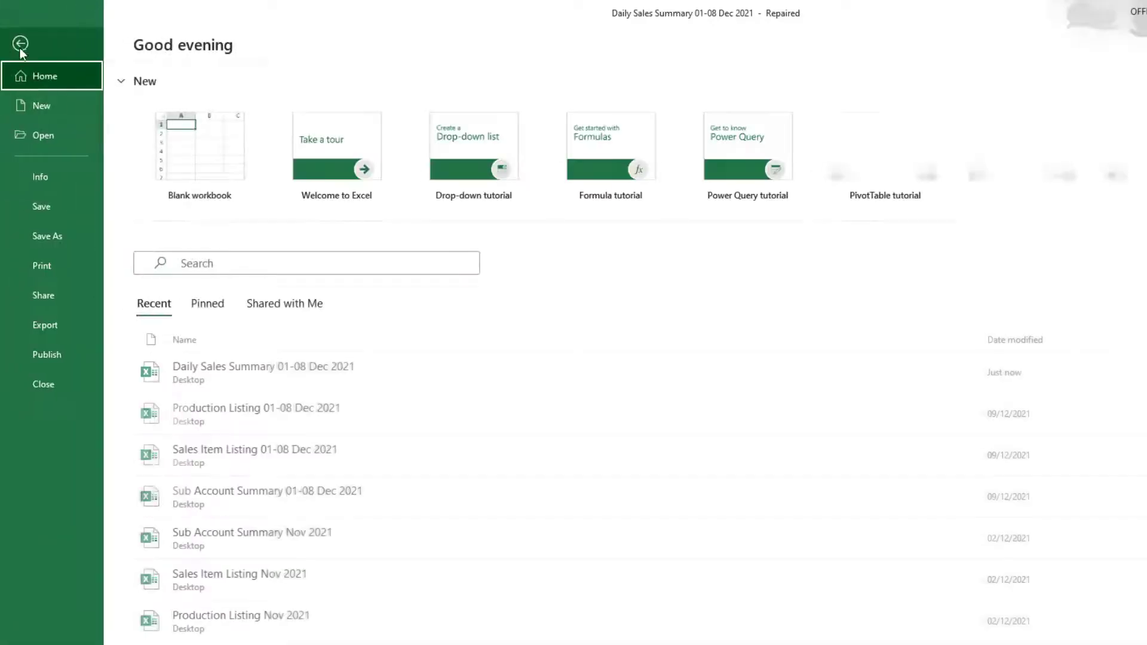
left_click(51, 239)
left_click(177, 338)
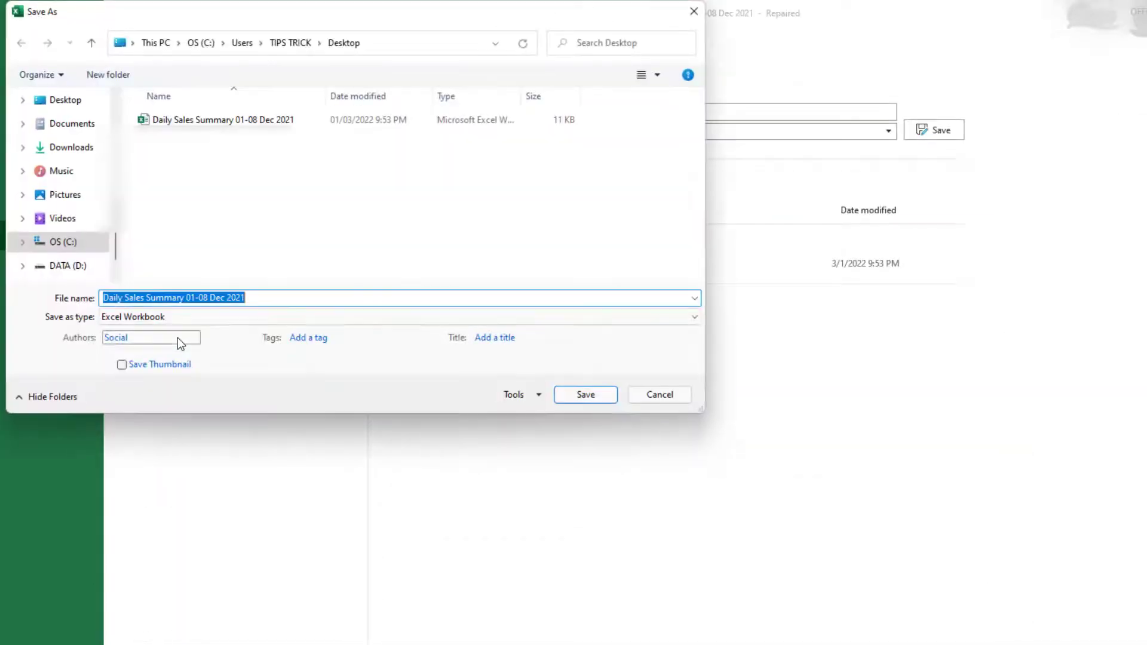
mouse_move(258, 299)
left_mouse_down()
mouse_move(167, 299)
mouse_move(180, 300)
left_mouse_up()
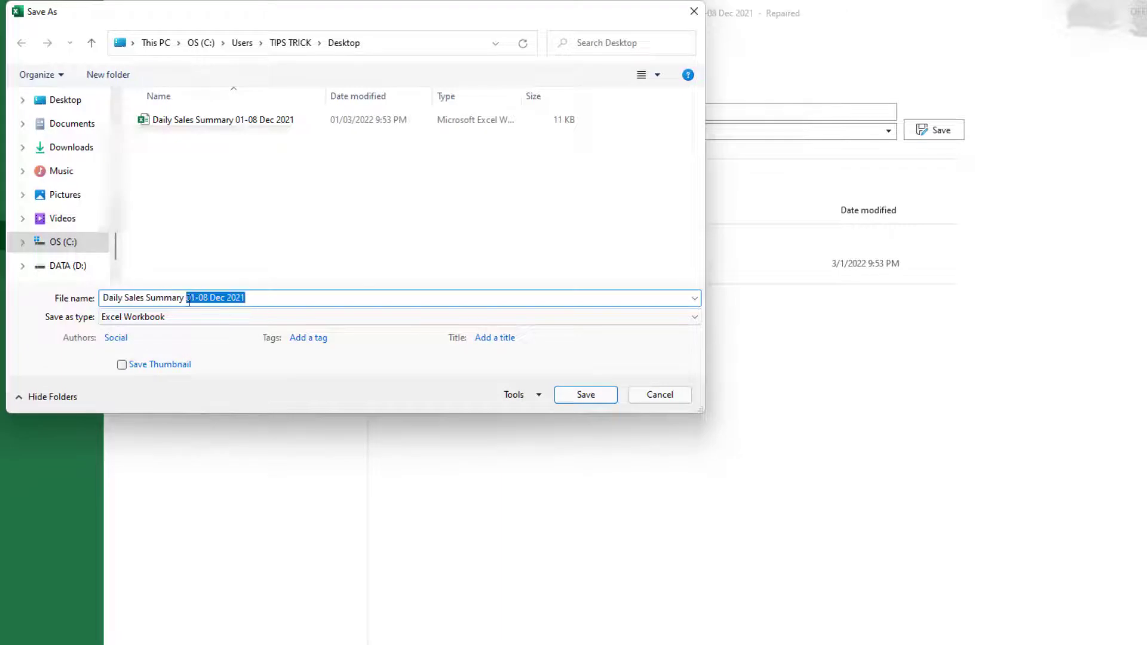
key("BackSpace")
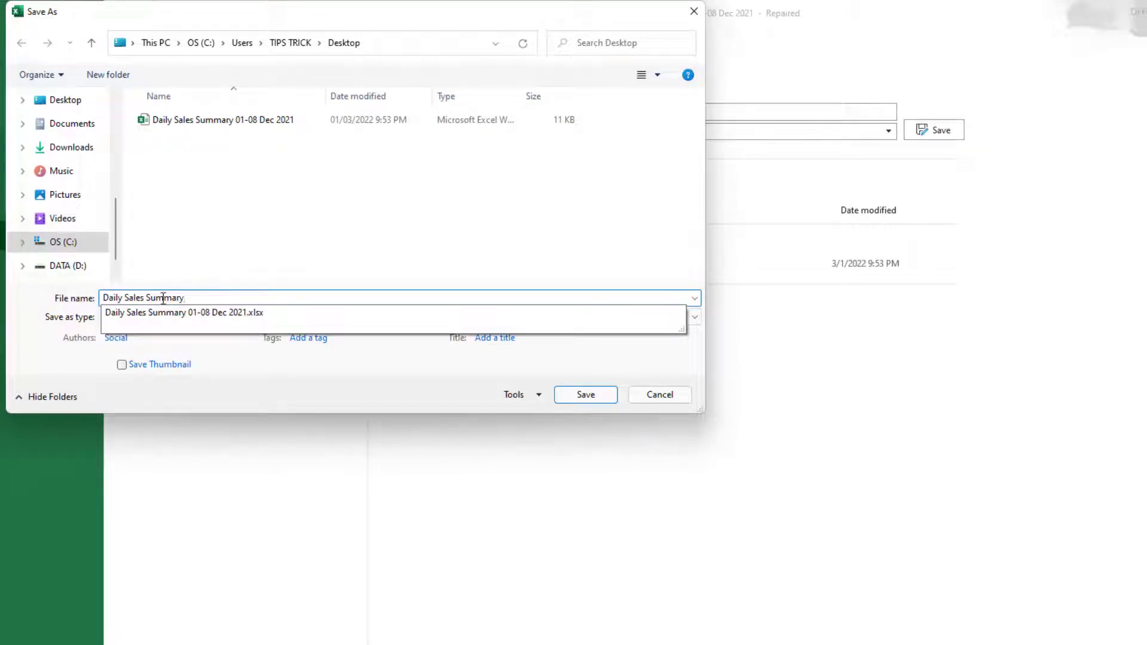
left_click(164, 297)
left_click(575, 396)
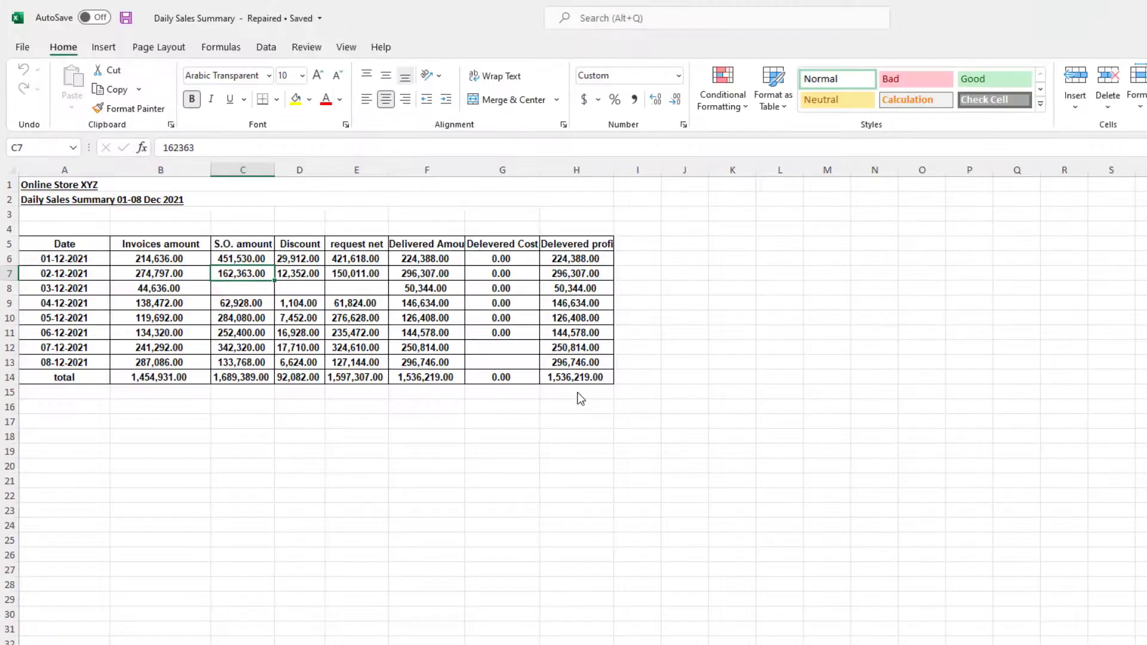
key("alt+F4")
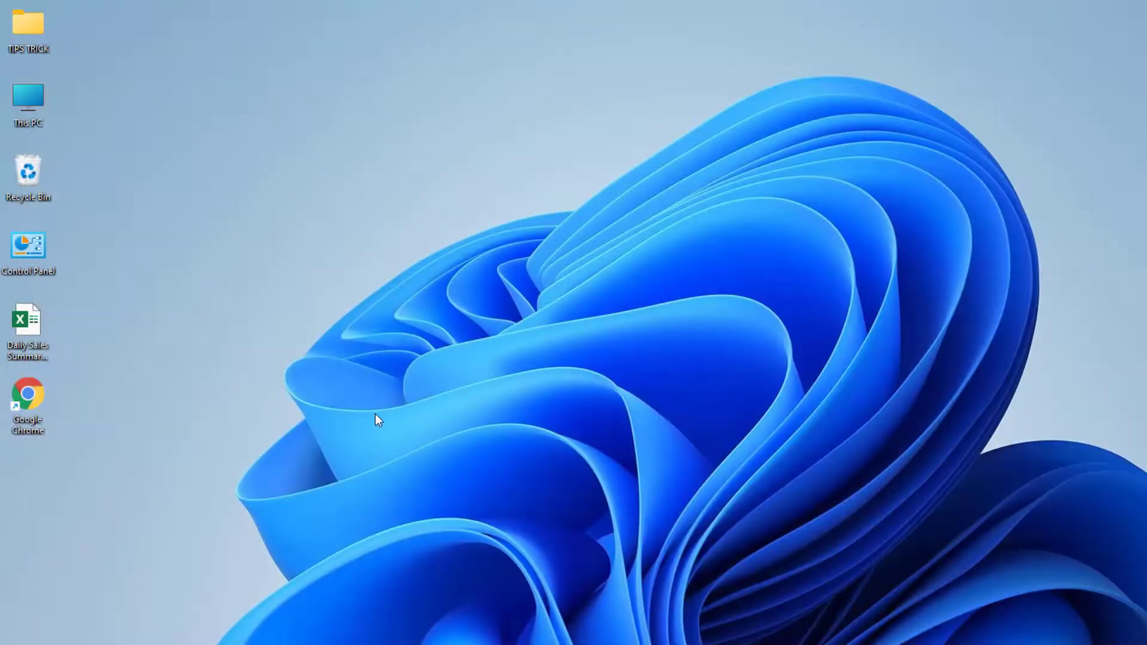
Refresh the desktop, open the new Daily Sales Summary workbook to check it, then close it.
right_click(221, 377)
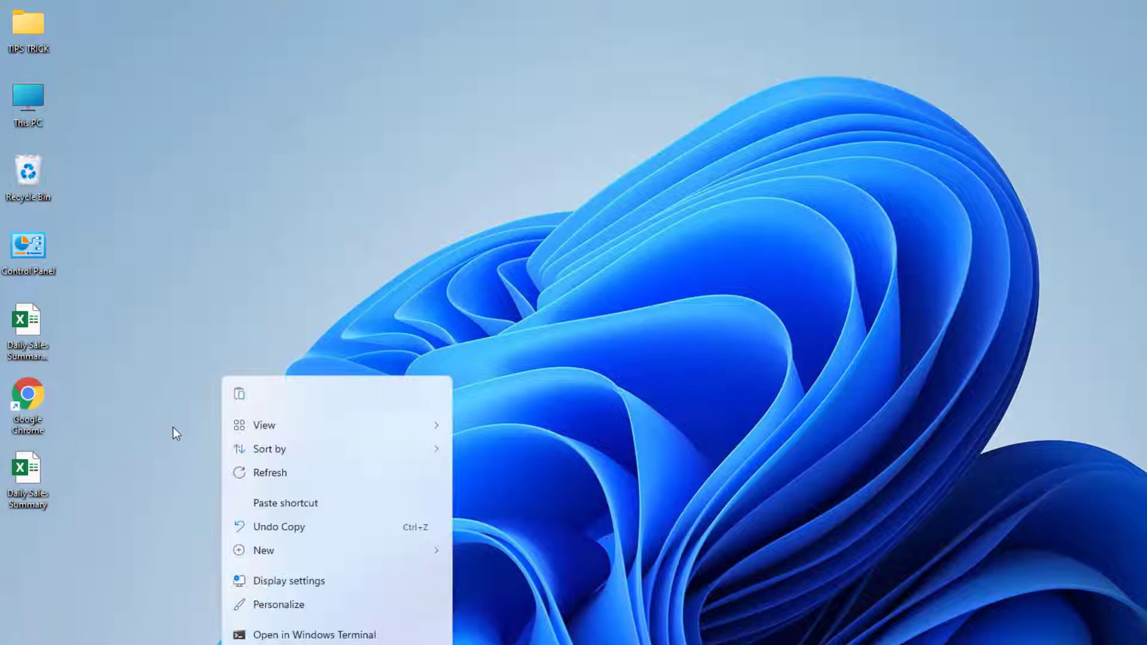
left_click(265, 472)
double_click(34, 405)
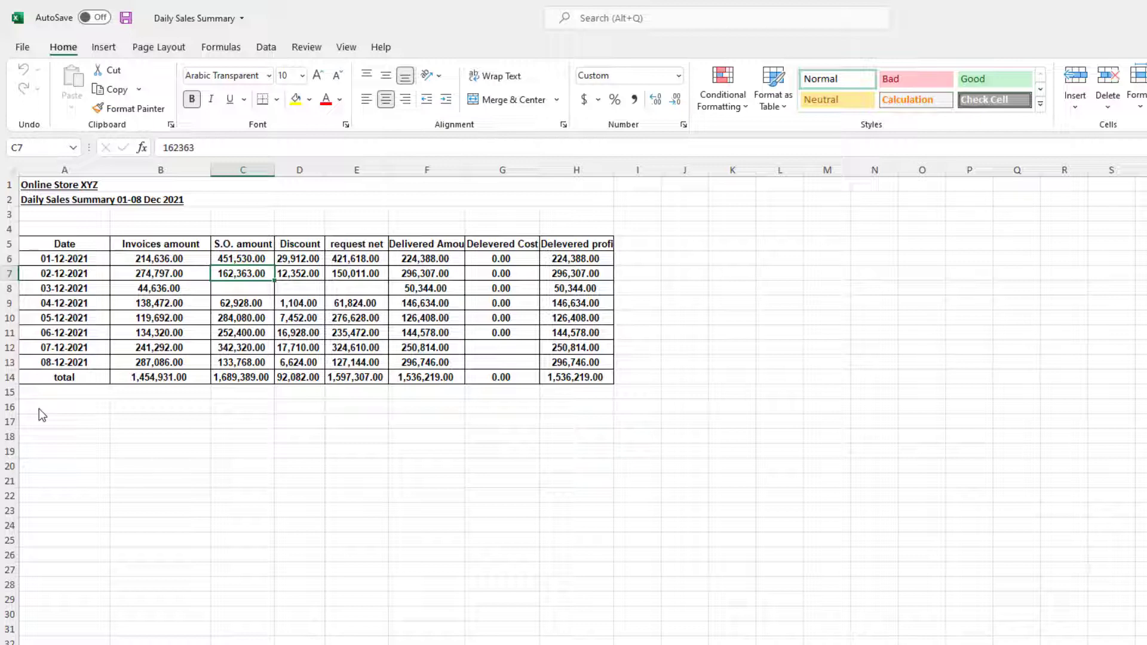
key("alt+F4")
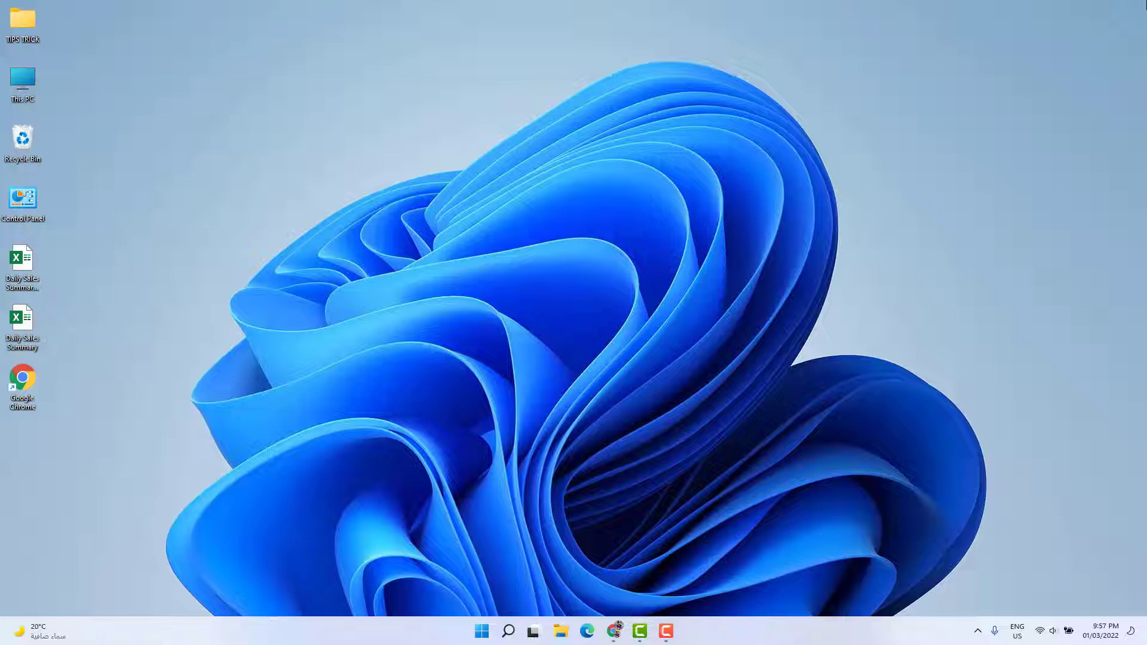
Run 'excel.exe /safe' from the Run box to start Excel in Safe Mode.
key("super+r")
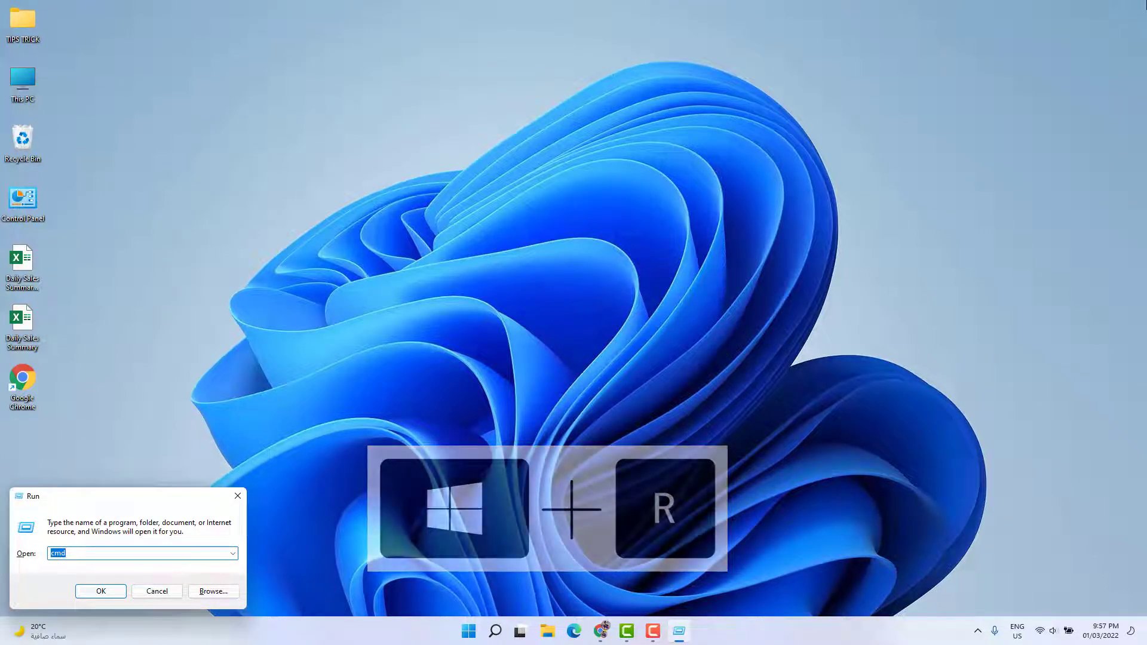
key("BackSpace")
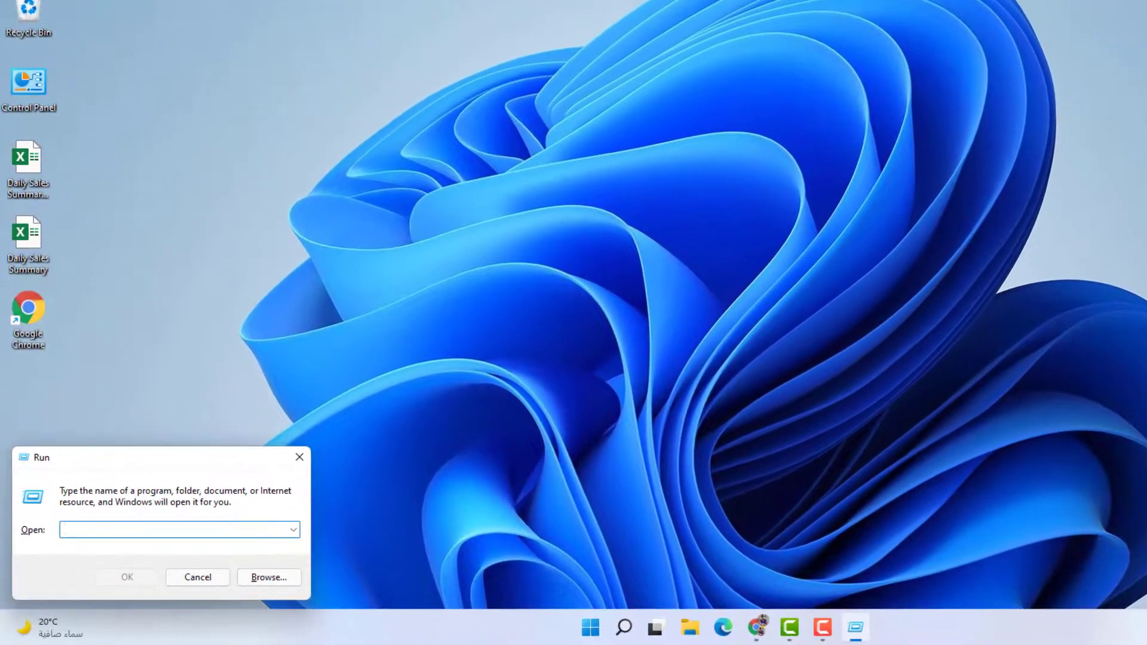
type("e")
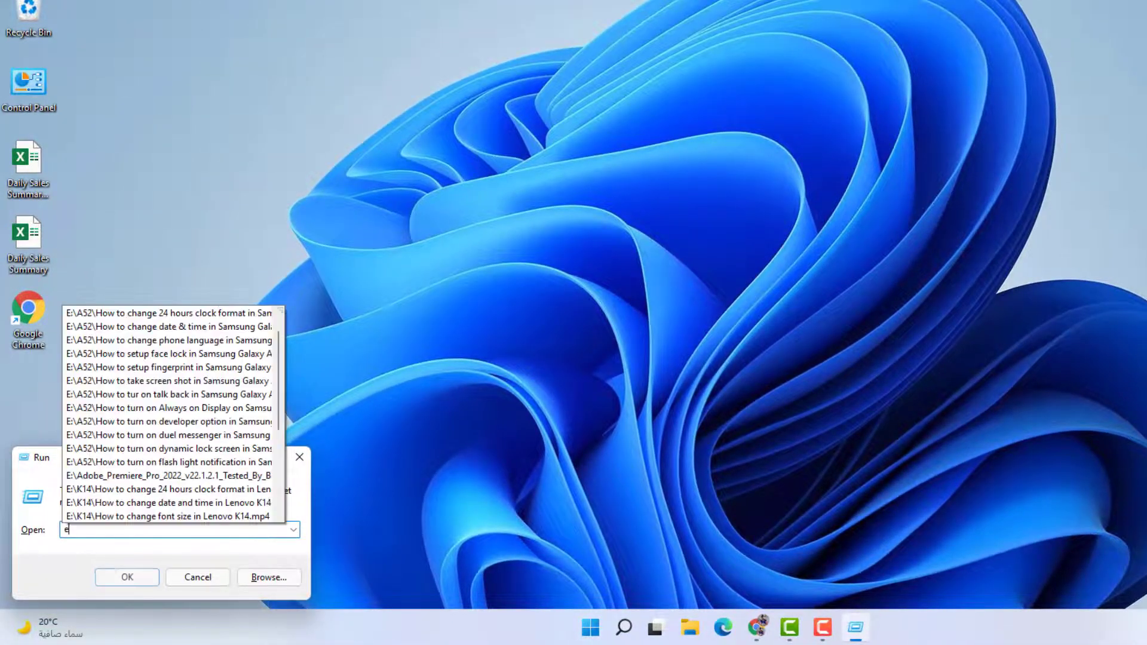
type("xcel")
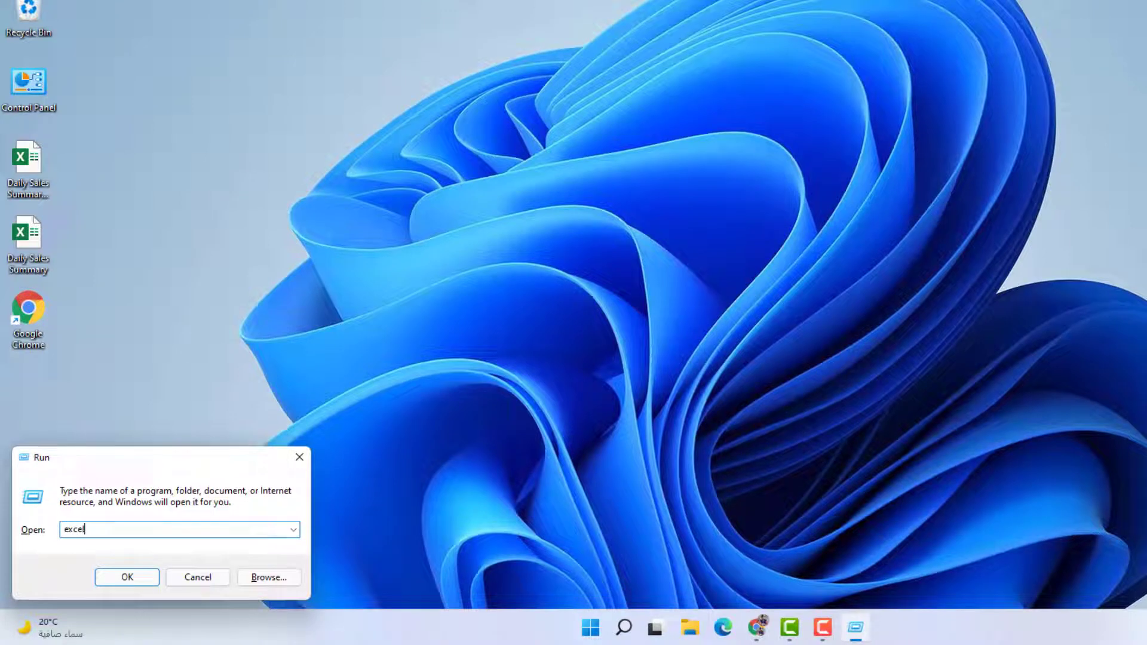
type(".e")
type("xe")
type(" /")
type("saf")
type("e")
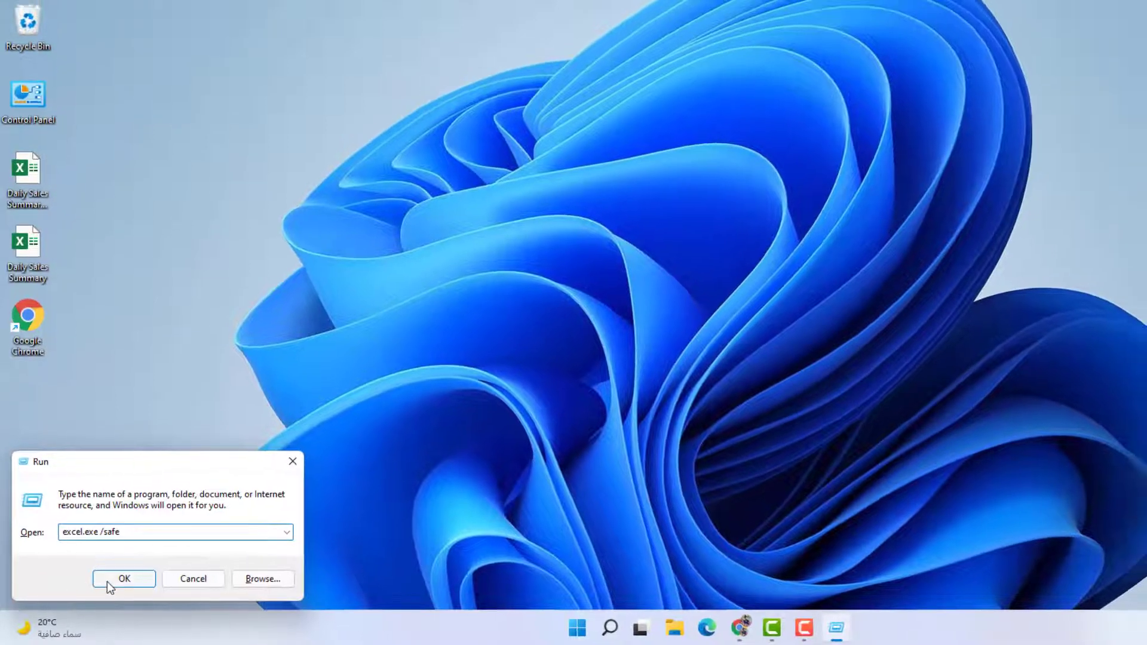
left_click(107, 577)
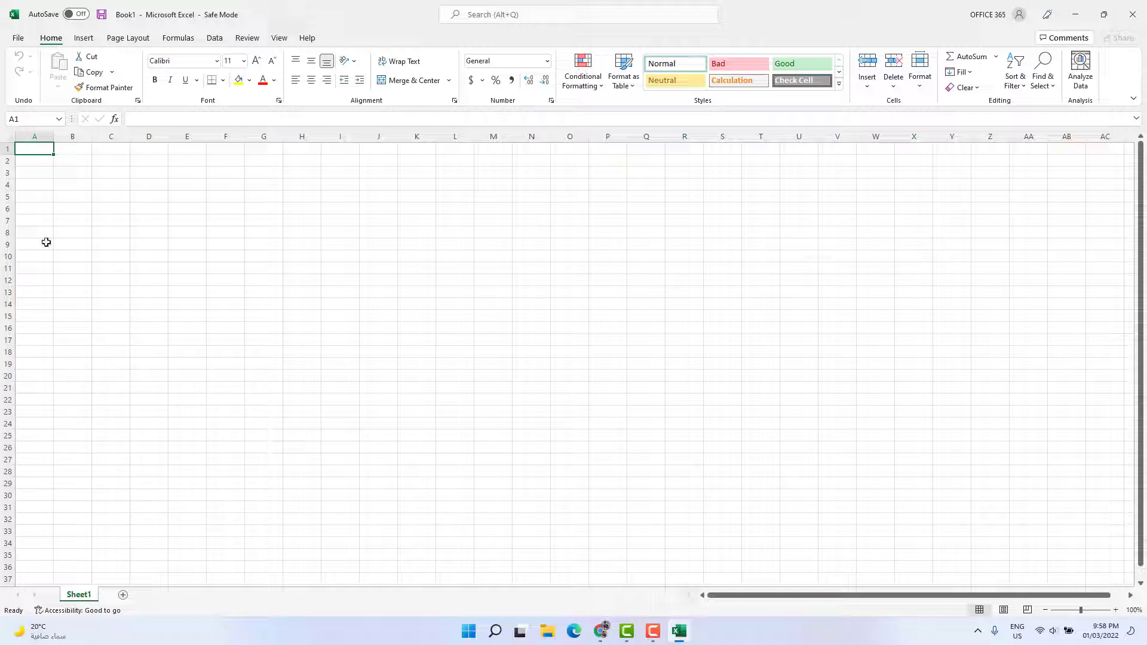
In Excel Options > Add-ins, set Manage to COM Add-ins and open the list.
left_click(18, 41)
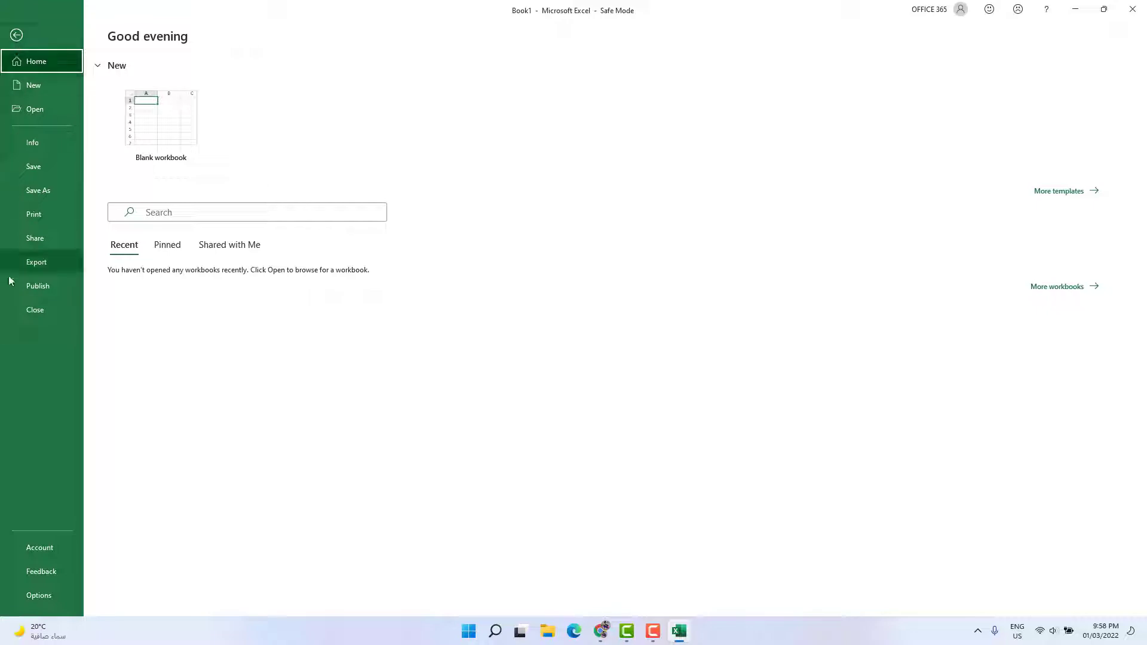
left_click(39, 596)
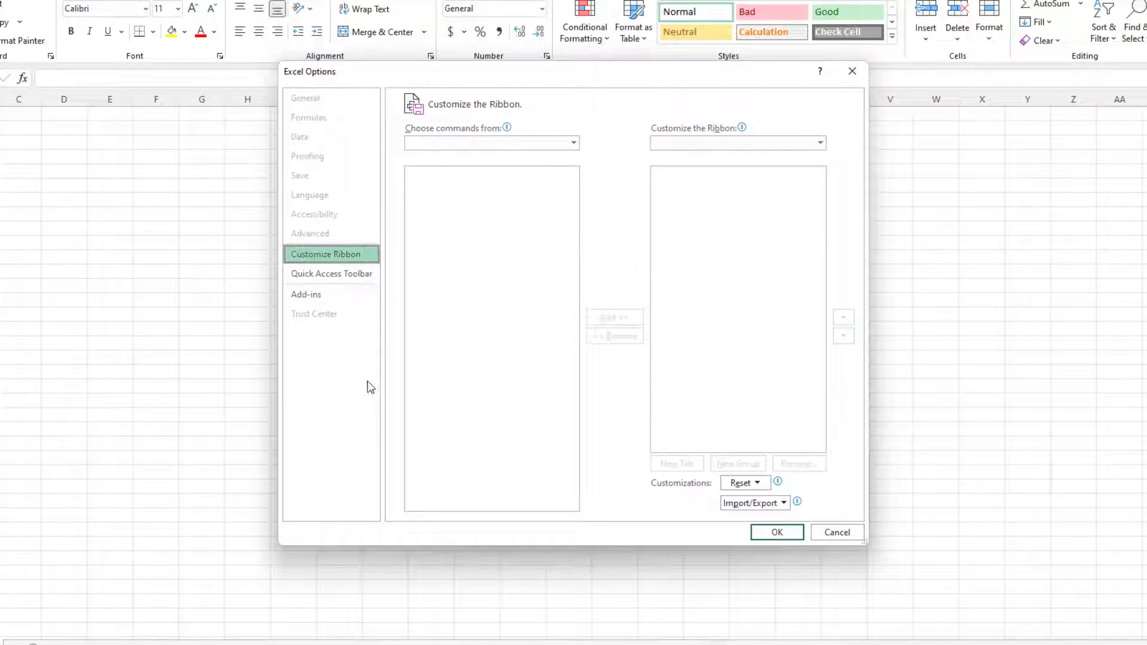
left_click(335, 296)
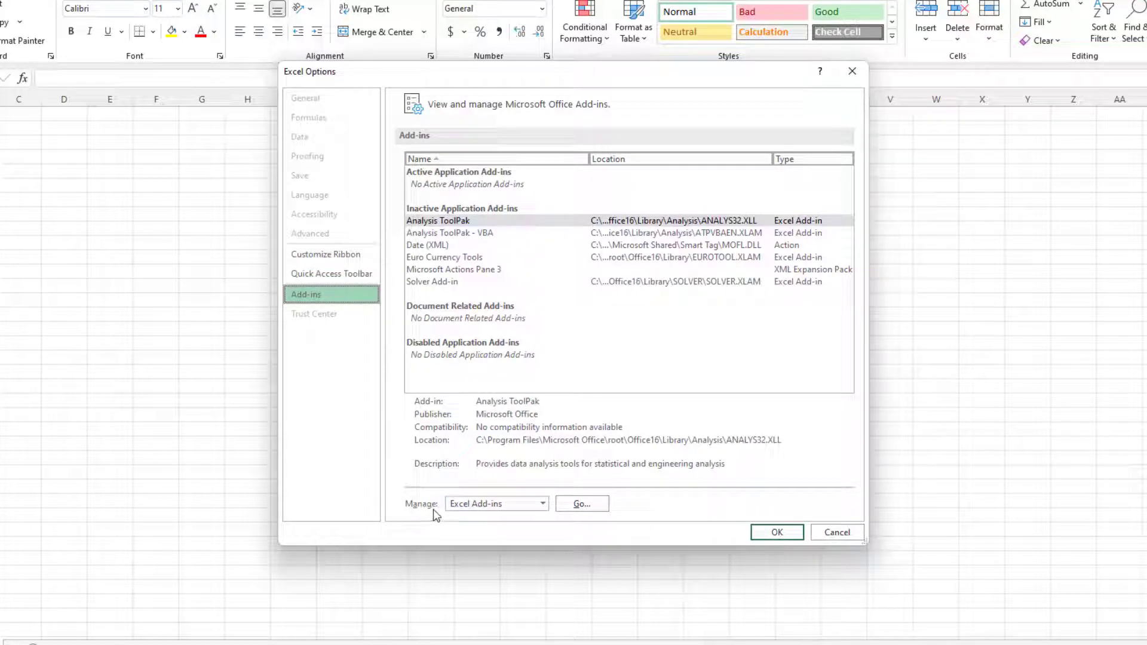
left_click(542, 503)
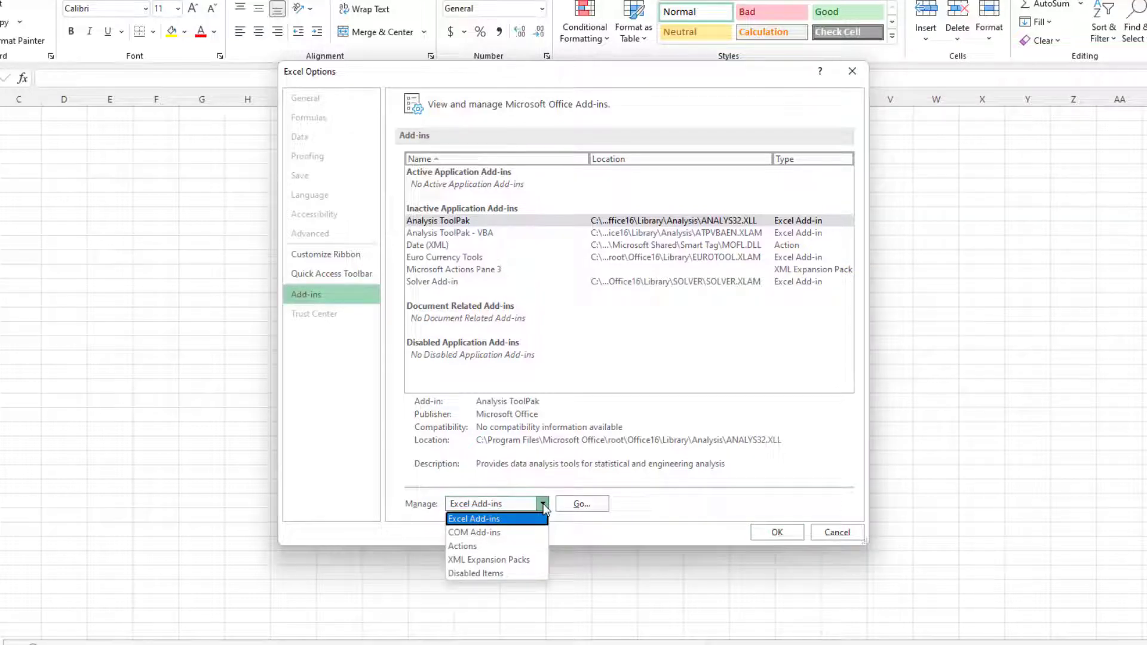
left_click(490, 537)
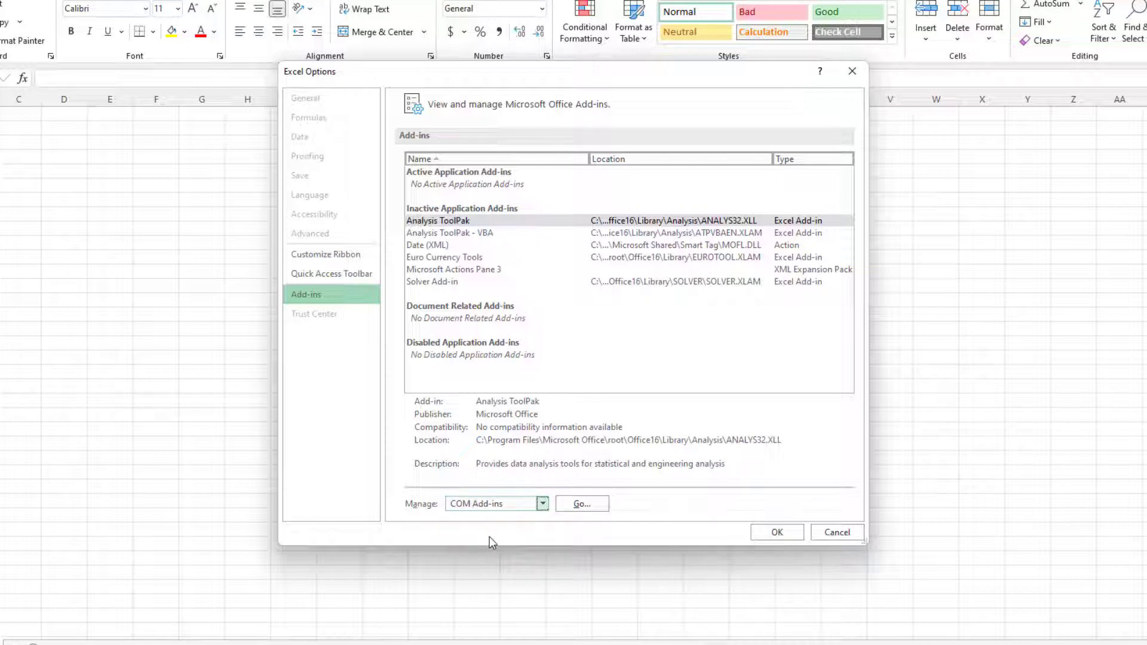
left_click(579, 504)
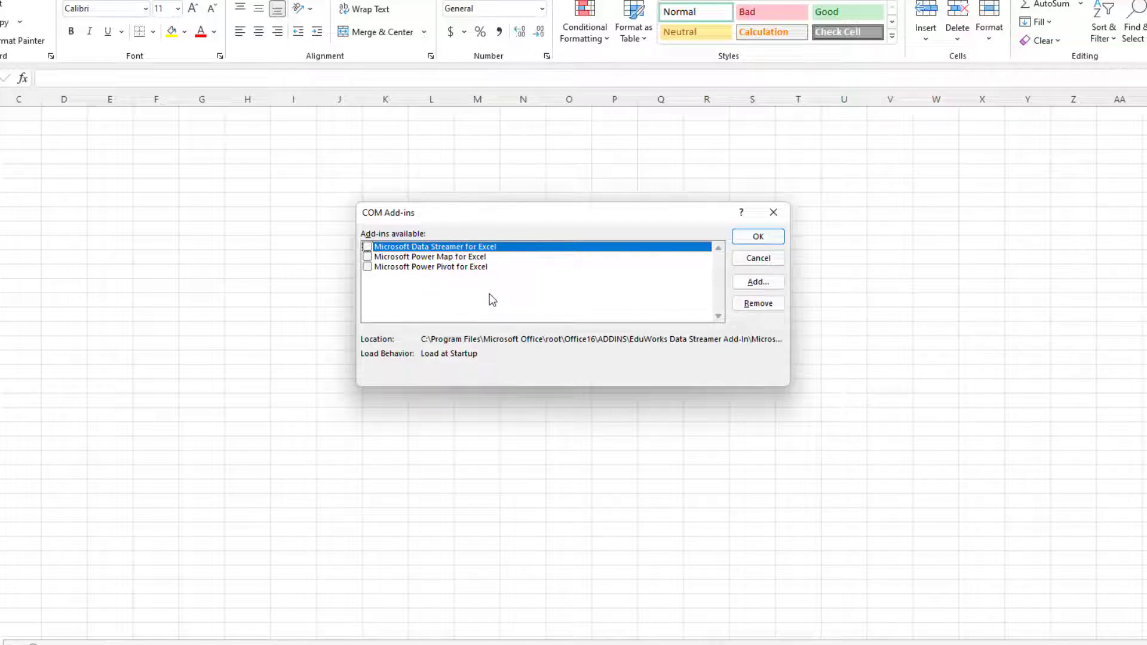
Leave Microsoft Data Streamer and all COM add-ins unchecked, confirm, and close Safe Mode Excel.
left_click(368, 247)
left_click(367, 246)
left_click(774, 239)
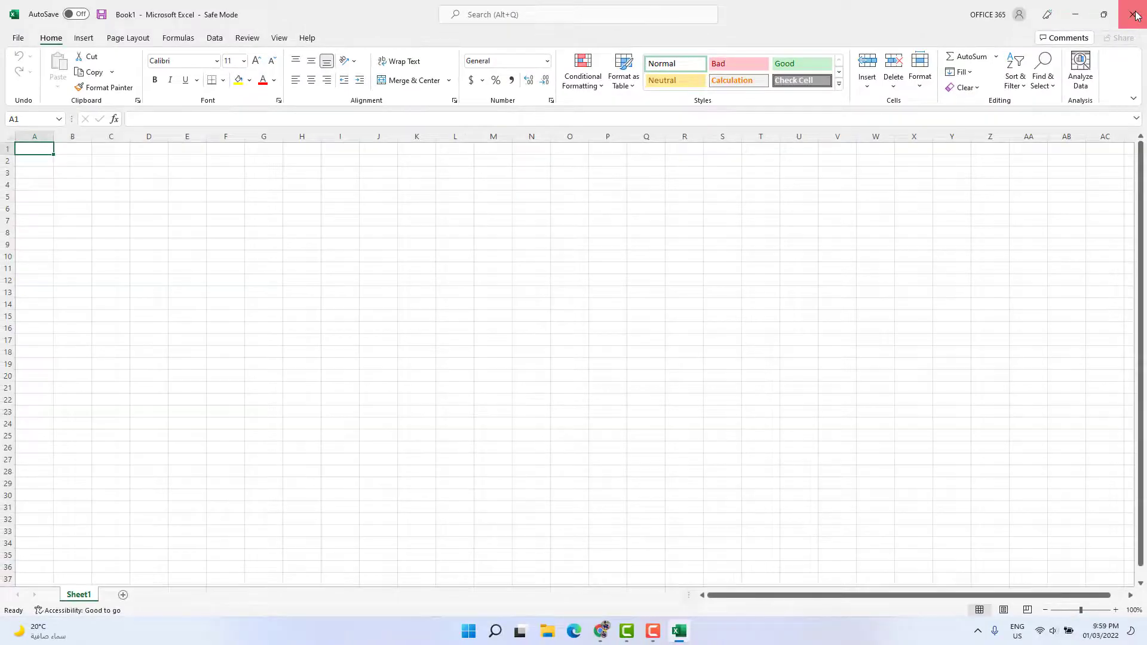
left_click(1135, 16)
right_click(552, 214)
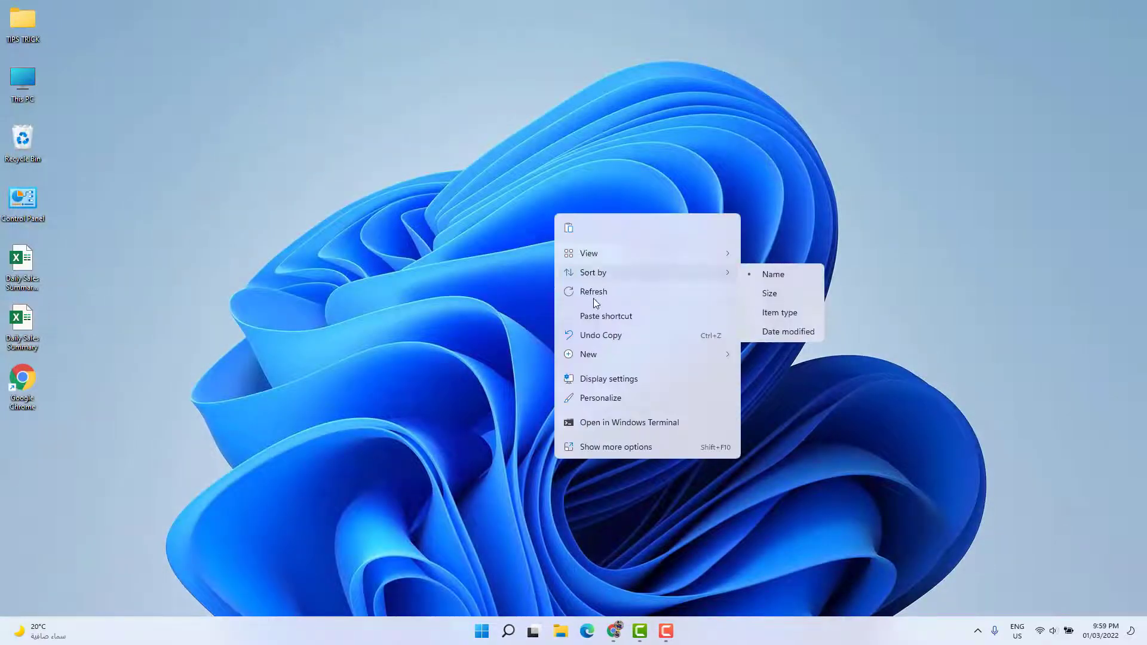
Launch Excel from Windows Search, create a blank workbook, then close it.
left_click(549, 439)
left_click(508, 631)
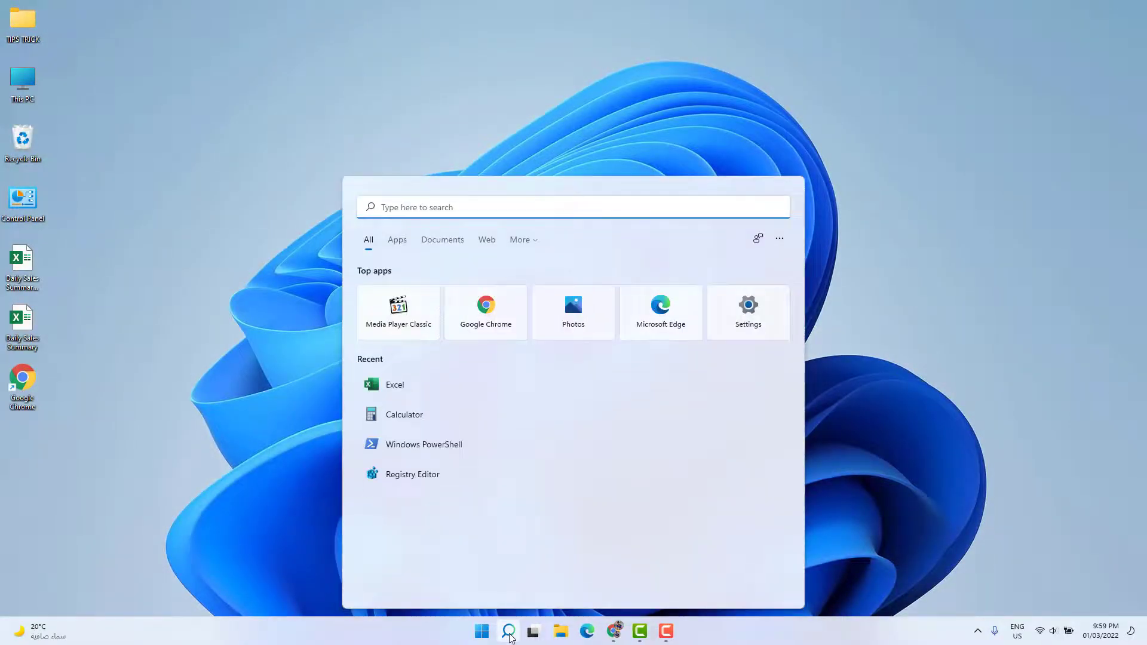
type("ex")
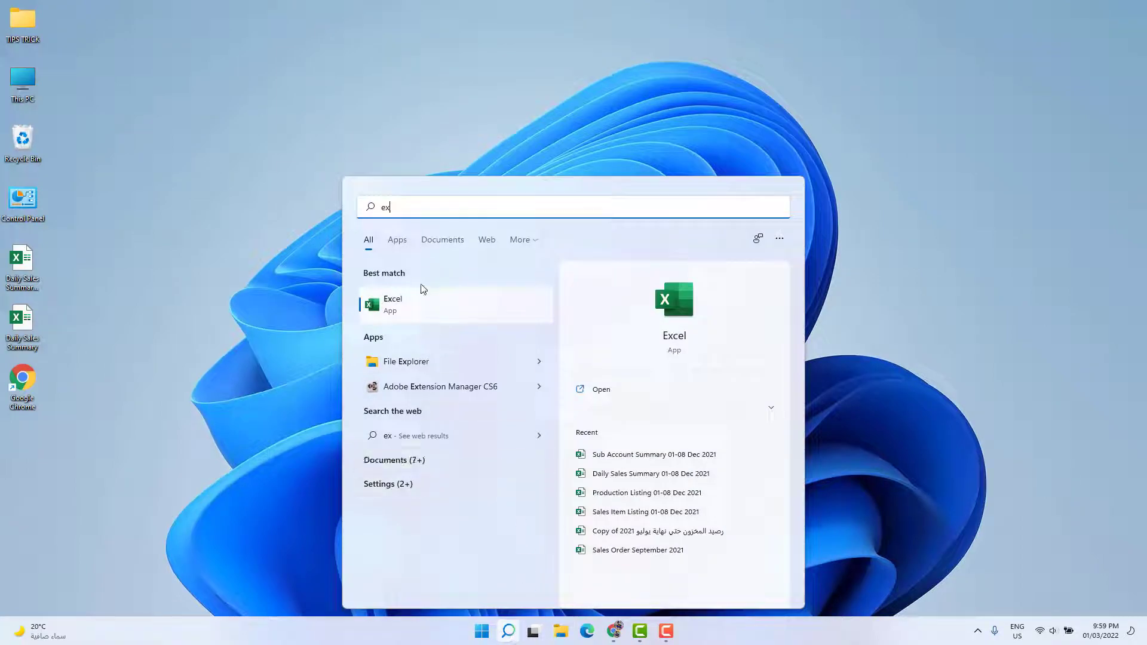
left_click(422, 302)
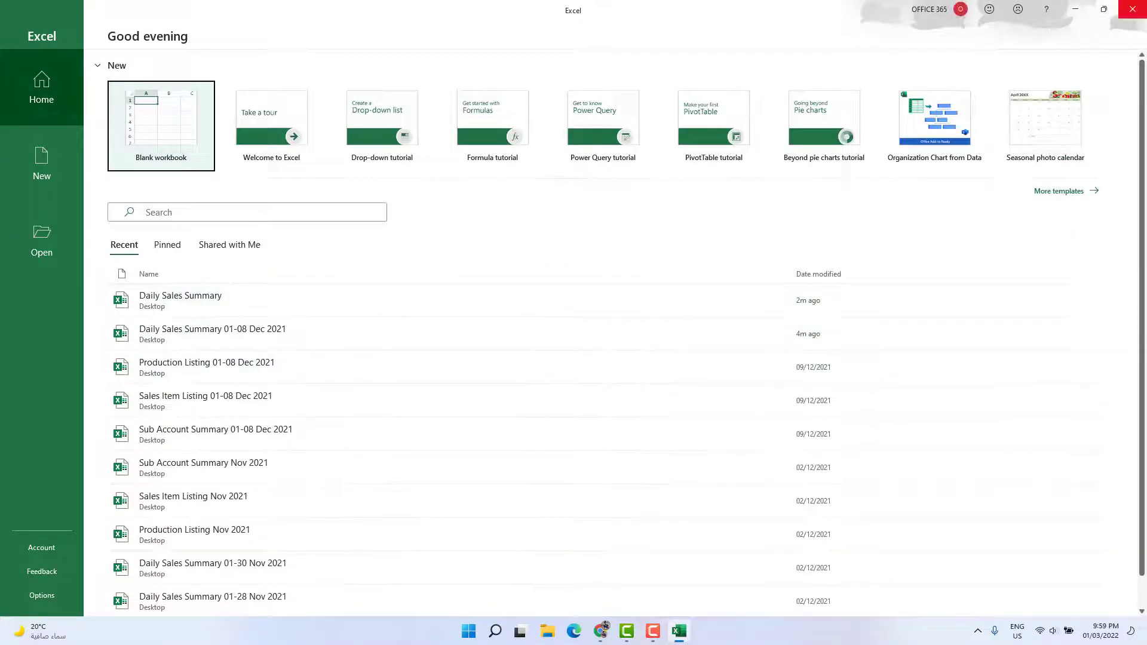
key("Return")
left_click(1144, 5)
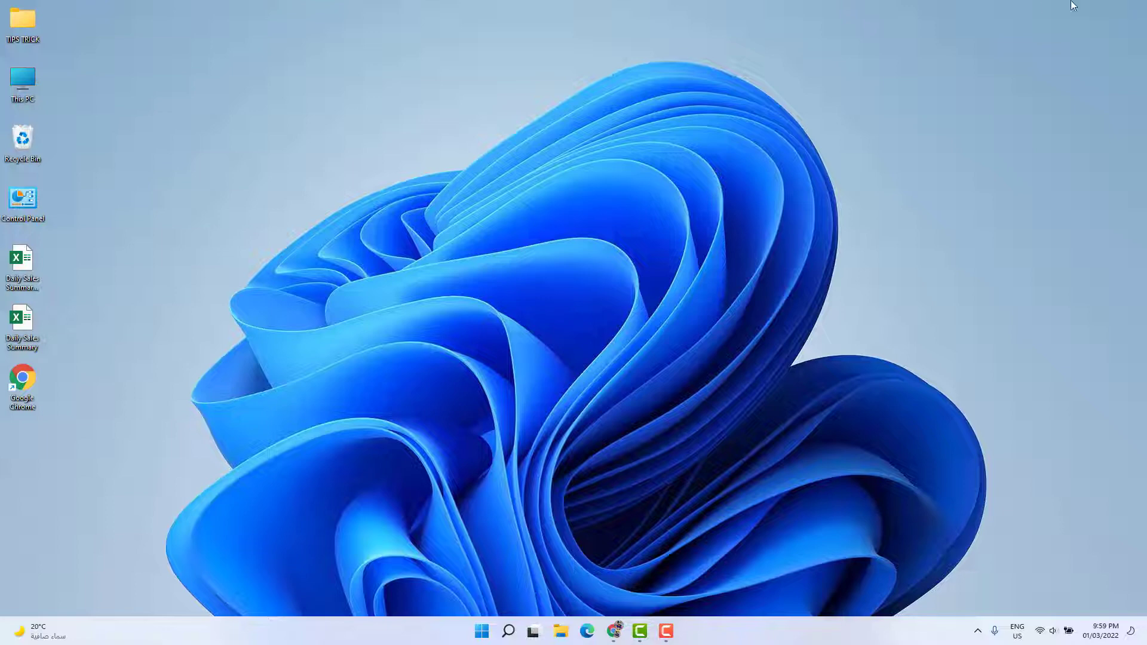
Relaunch Excel from Windows Search to reach its start page.
left_click(509, 632)
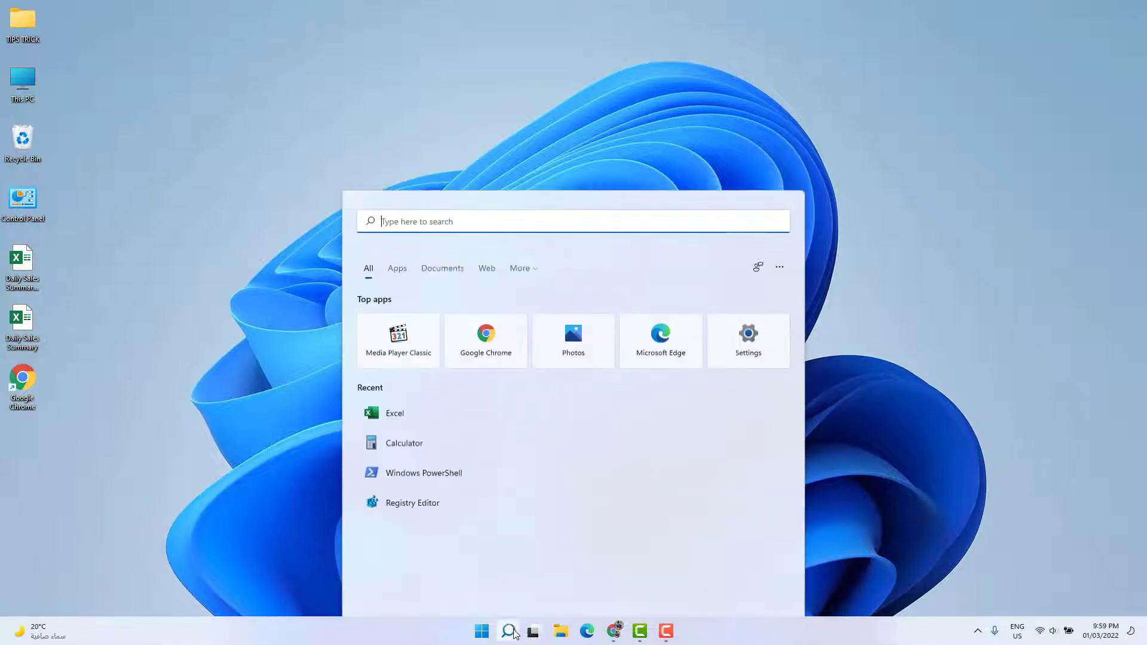
type("ex")
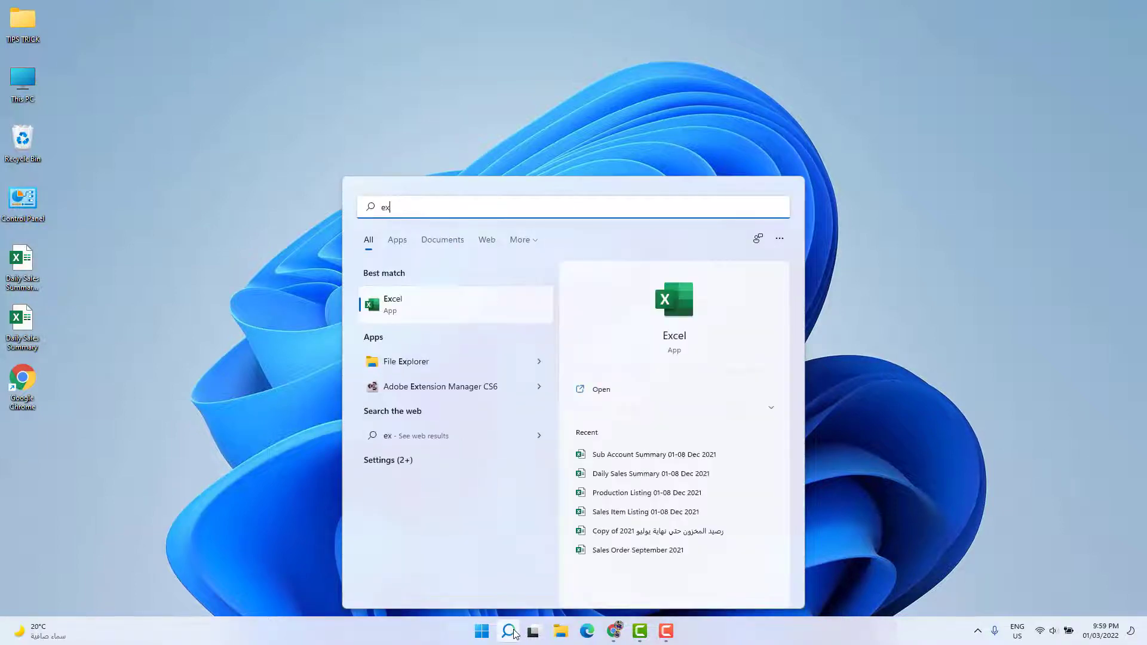
type("ce")
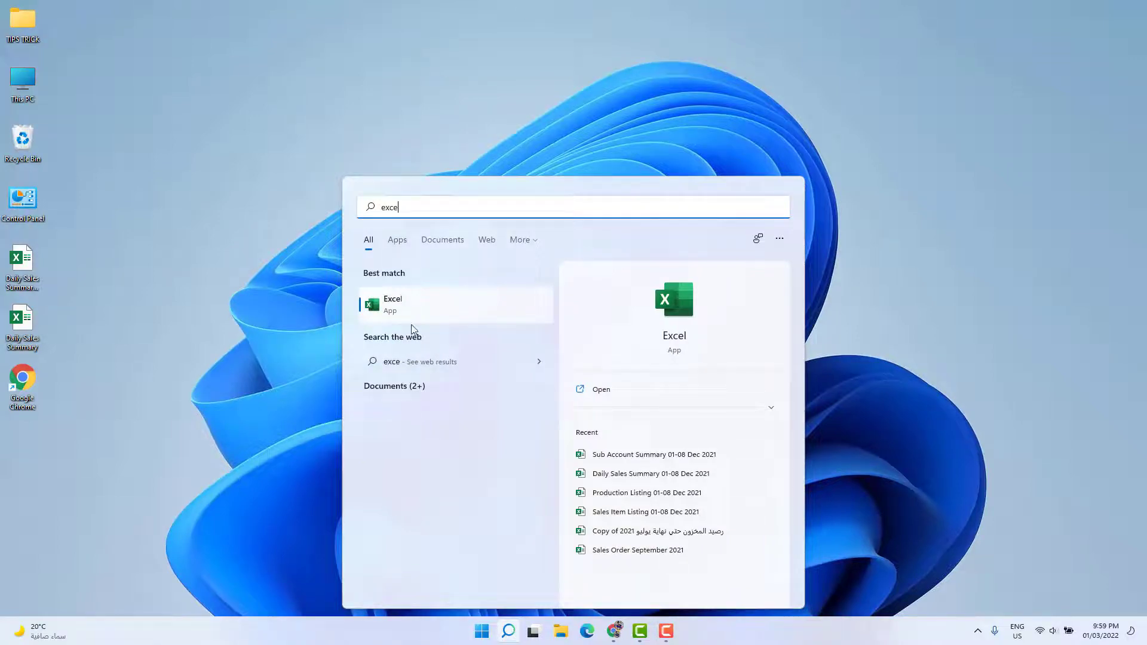
left_click(420, 299)
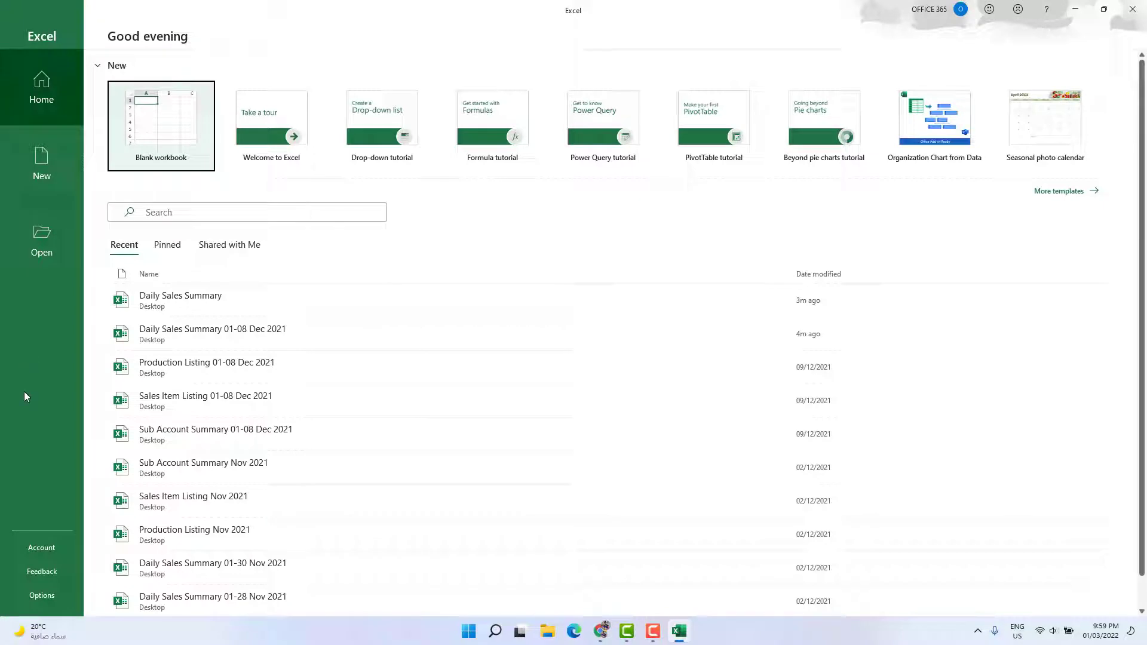
Run Update Options > Update Now on the Account page, then close Excel while updates download.
left_click(42, 548)
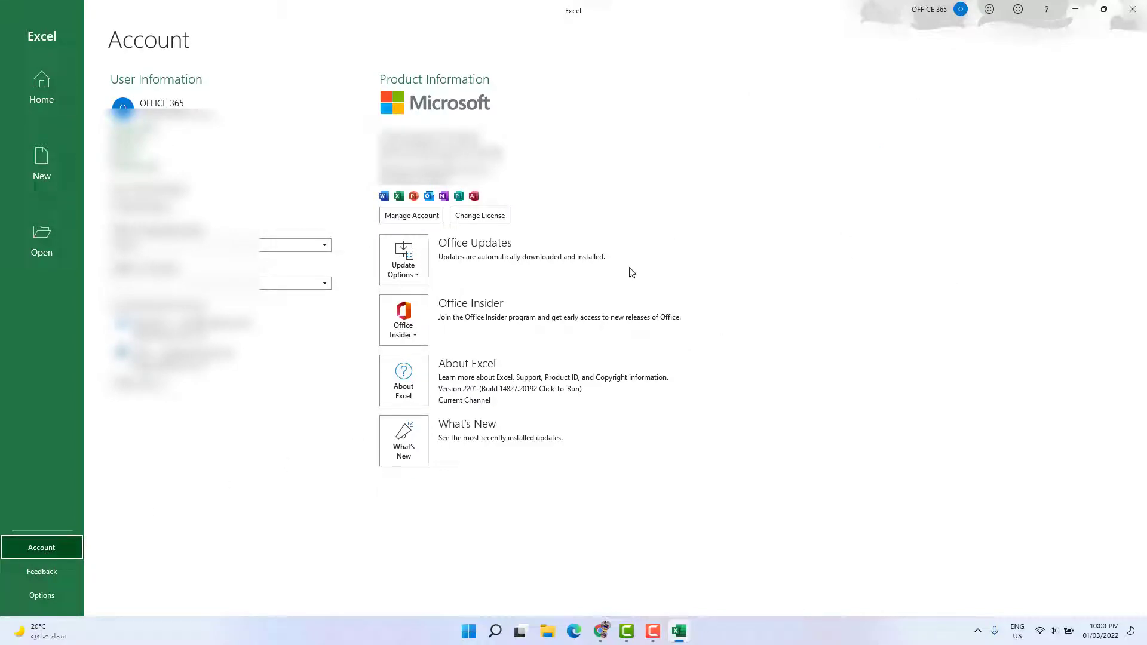
left_click(420, 277)
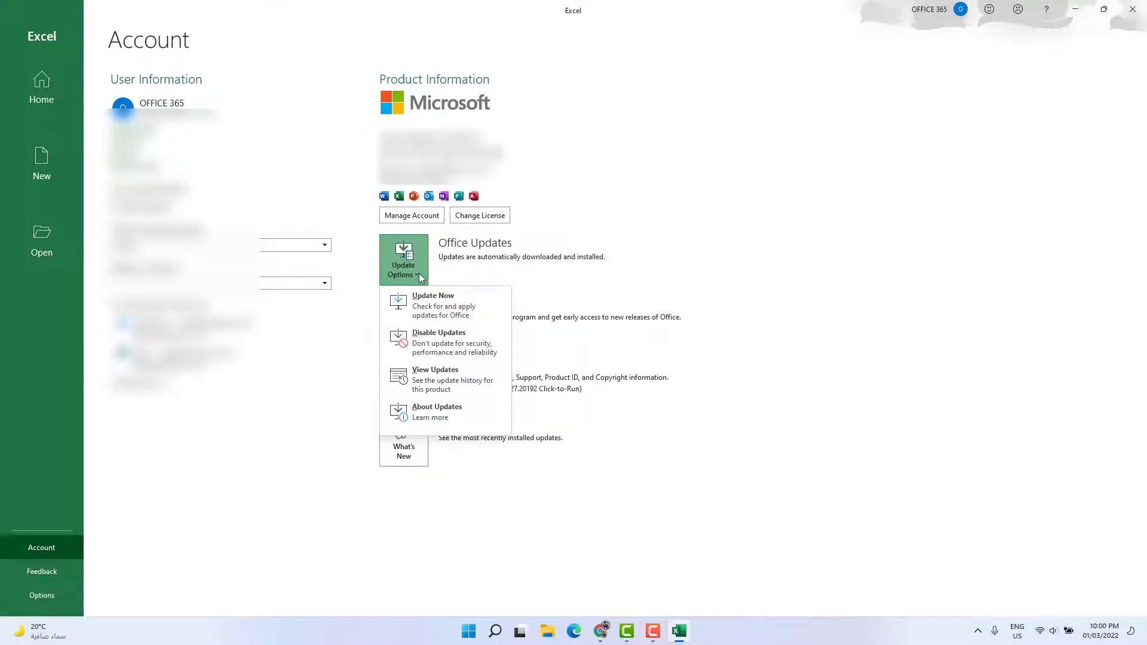
left_click(449, 311)
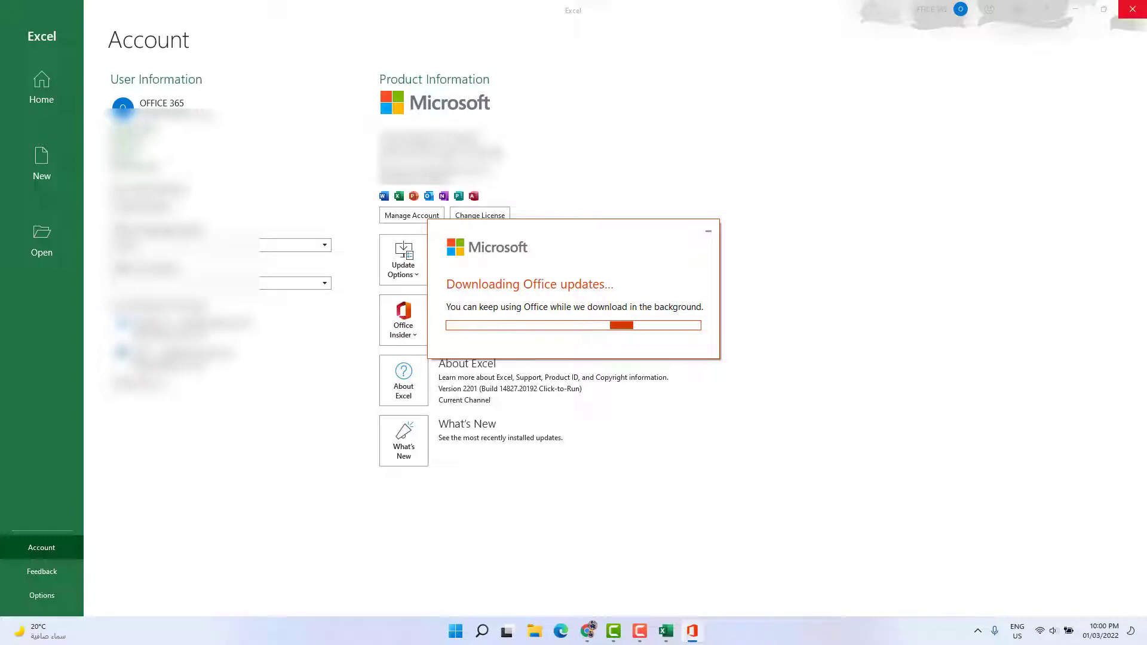
left_click(1132, 9)
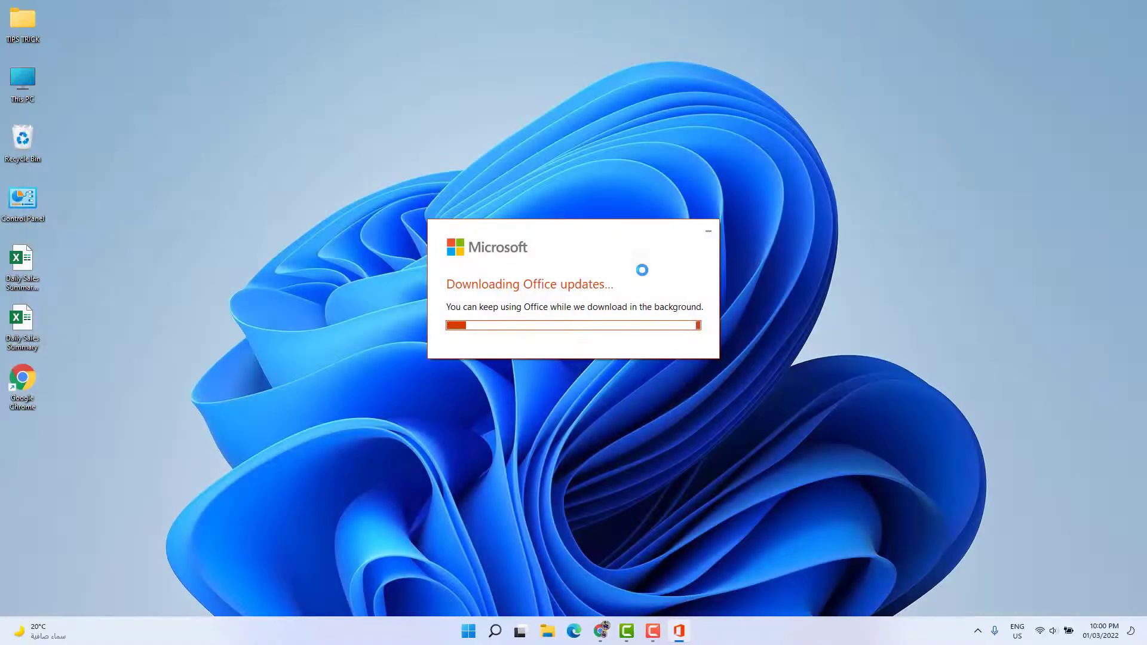
left_click(708, 230)
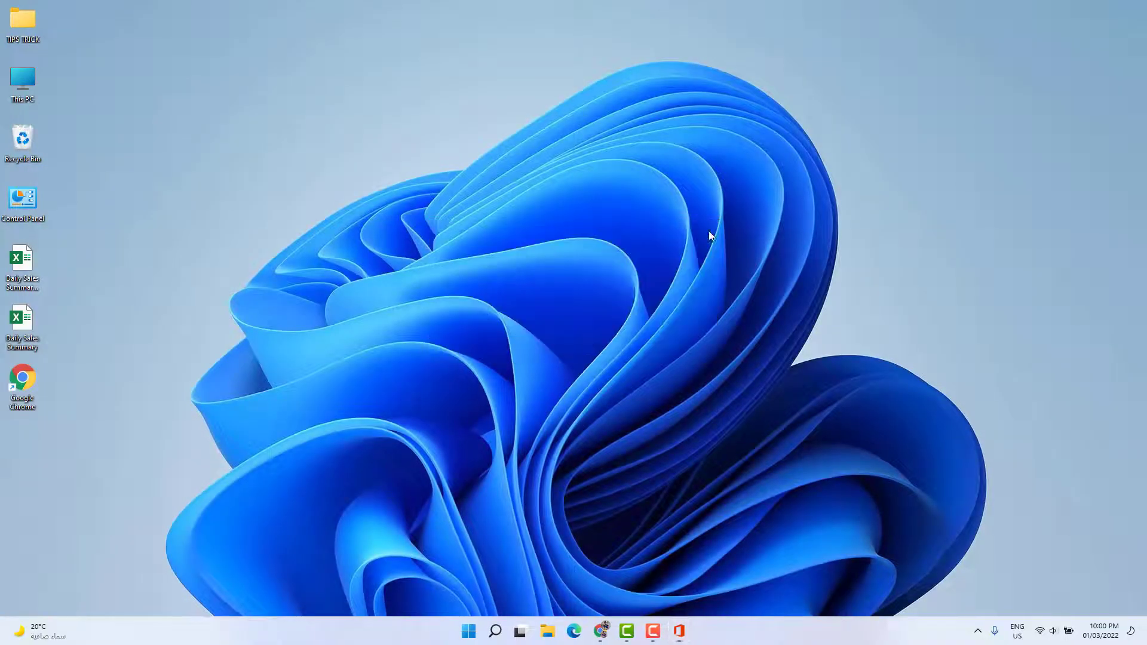
Refresh the desktop, then relaunch Excel from the recent apps in Windows search.
right_click(673, 318)
left_click(712, 393)
left_click(495, 631)
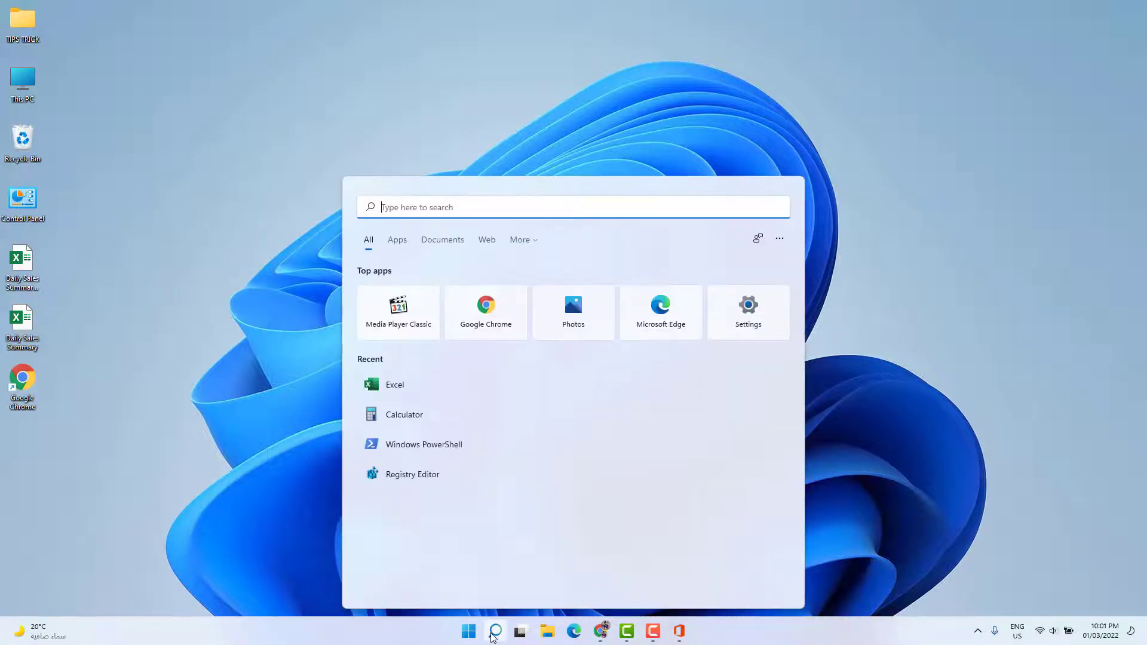
left_click(394, 384)
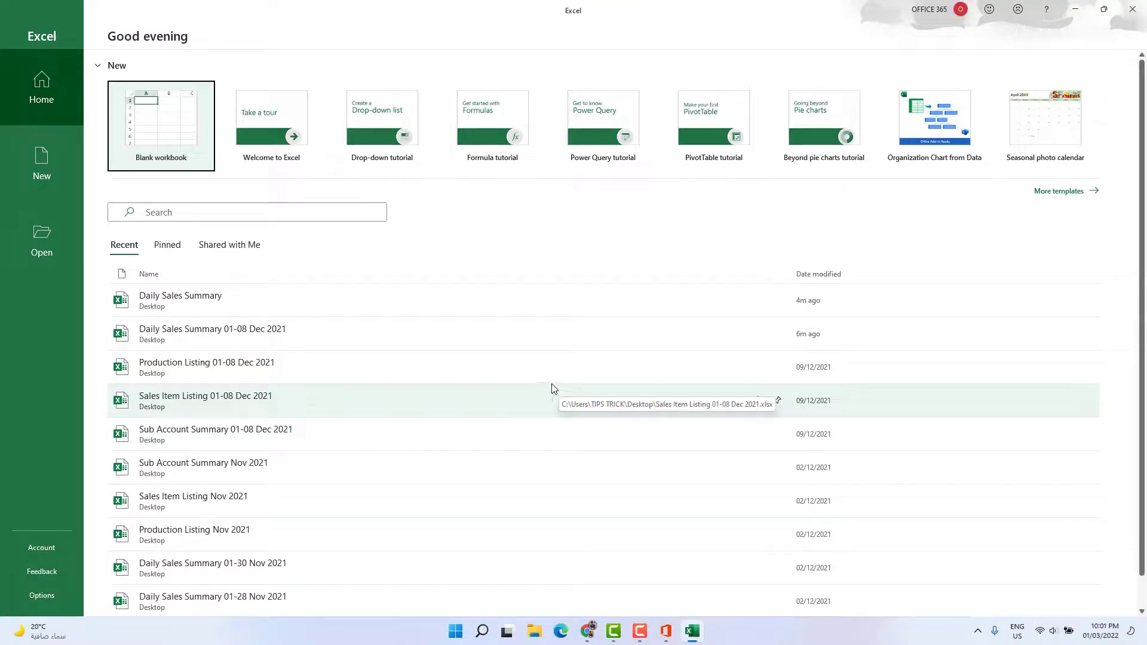
In a new blank workbook, clear conditional formatting rules from the entire sheet, then close Excel.
left_click(174, 140)
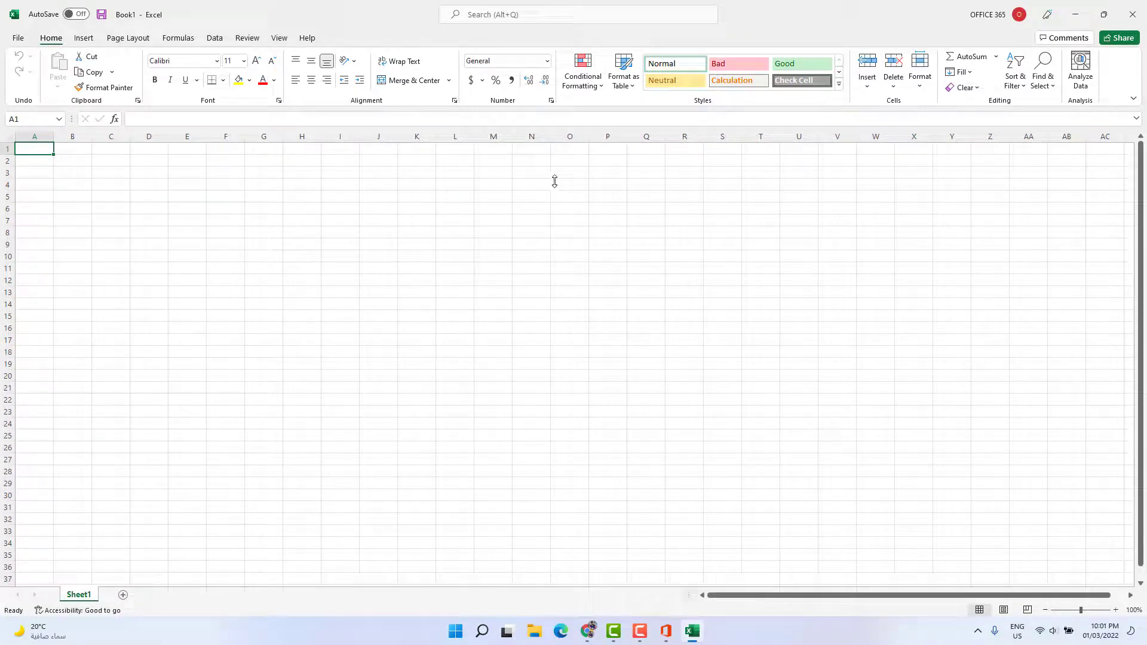
left_click(600, 91)
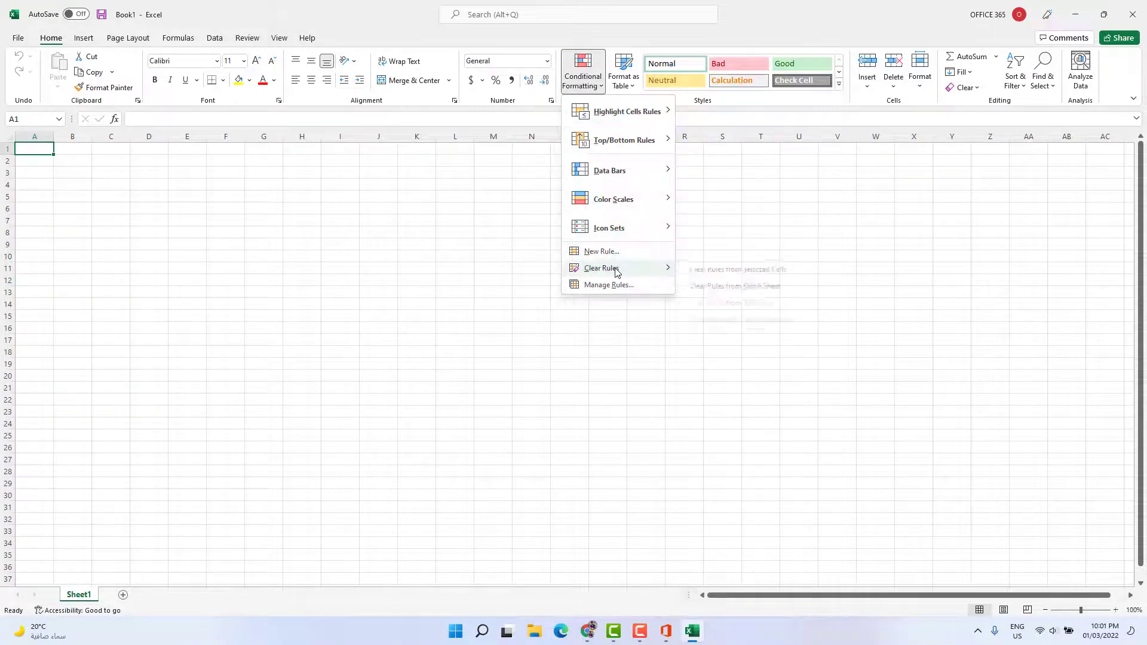
mouse_move(600, 267)
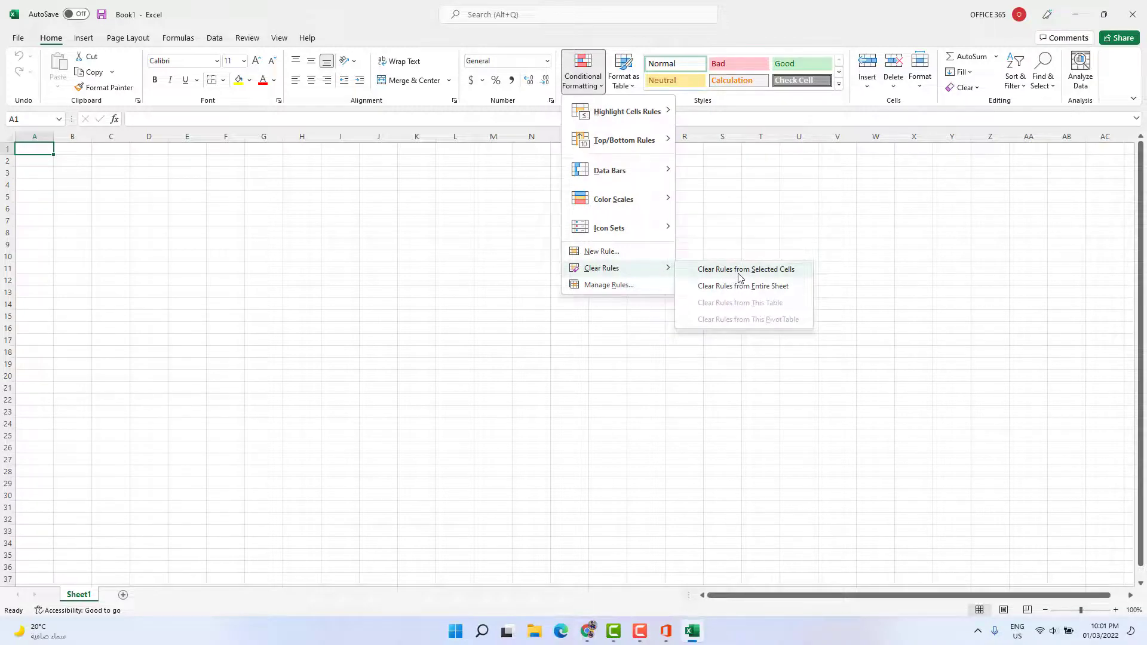
left_click(751, 292)
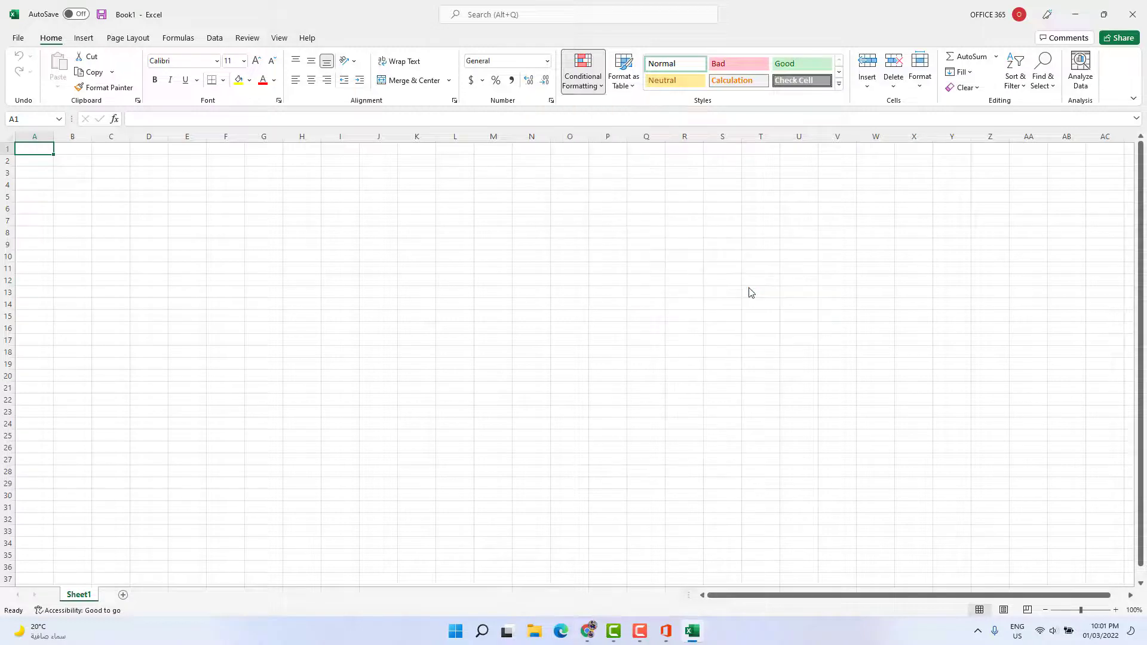
left_click(318, 222)
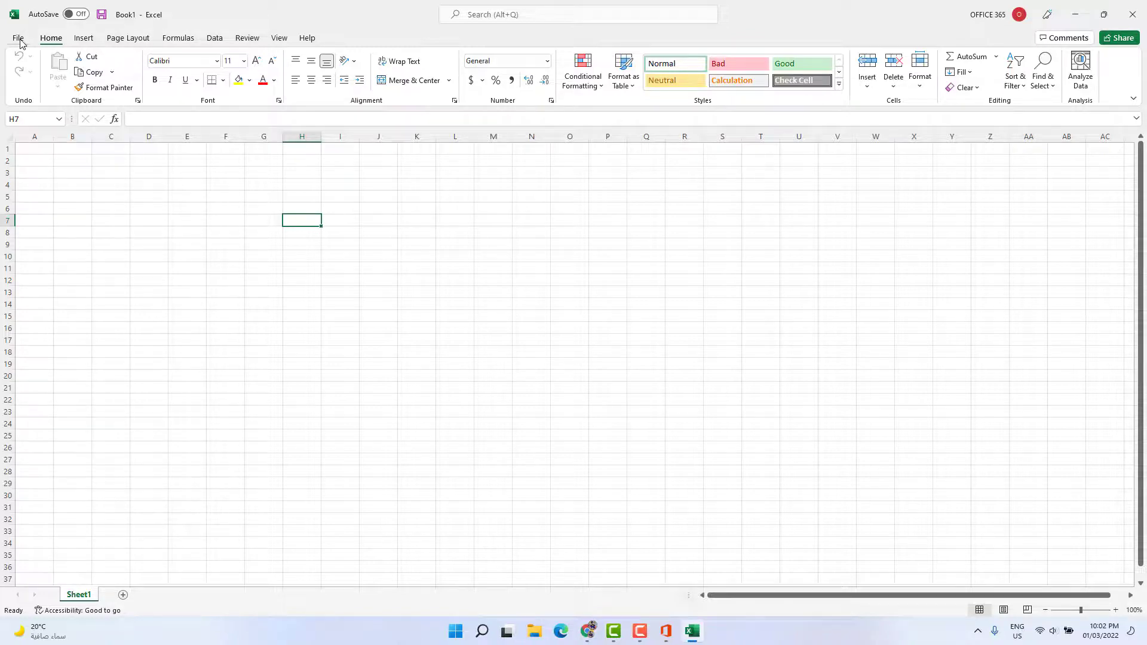
left_click(1131, 13)
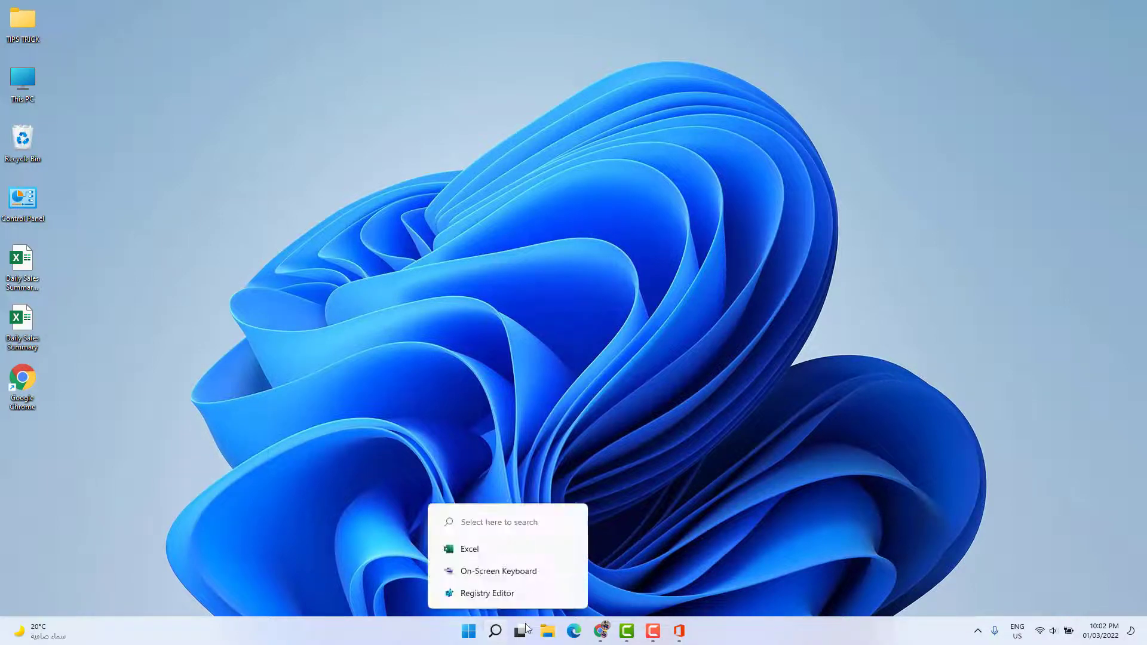
Search Windows for 'exc' and launch Excel from the results.
left_click(494, 631)
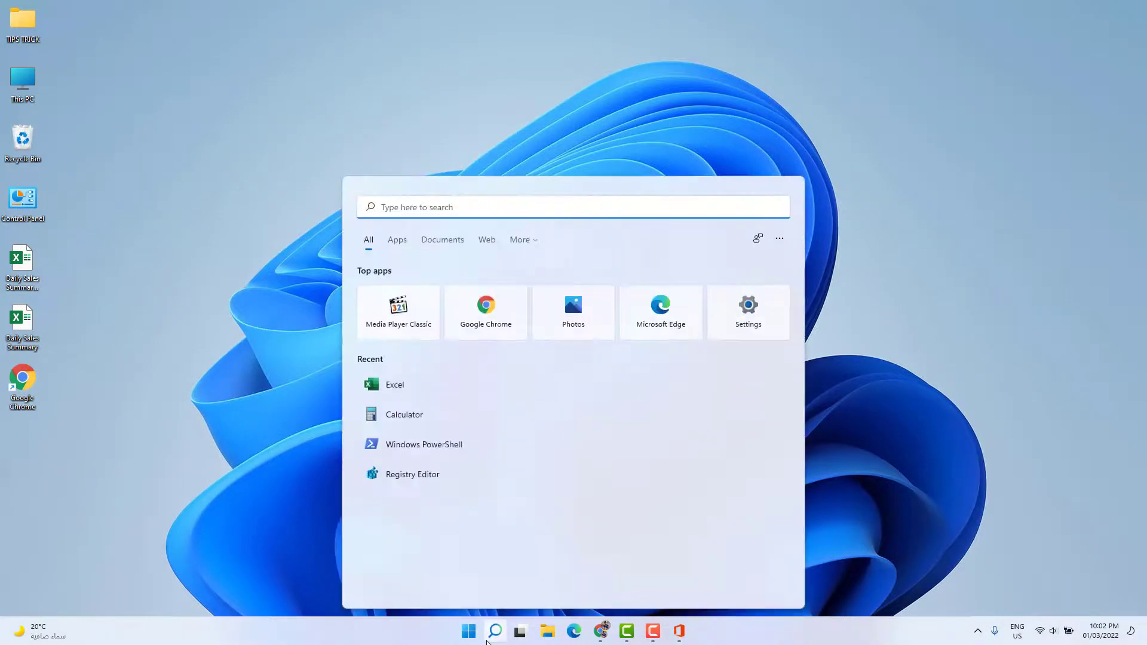
type("exc")
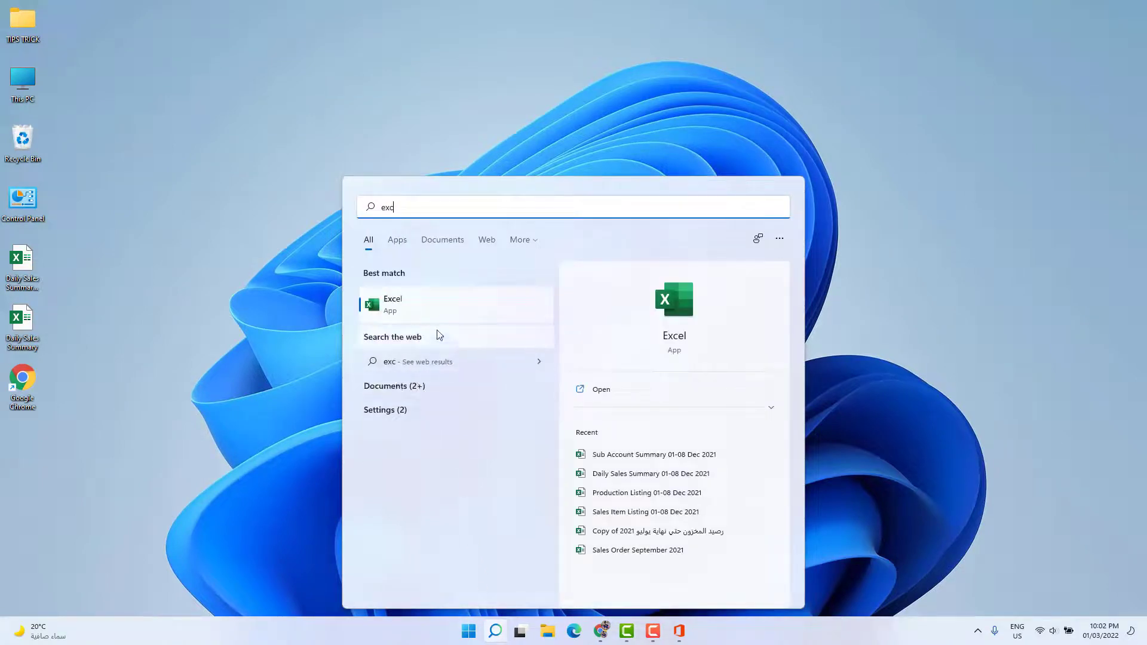
left_click(440, 302)
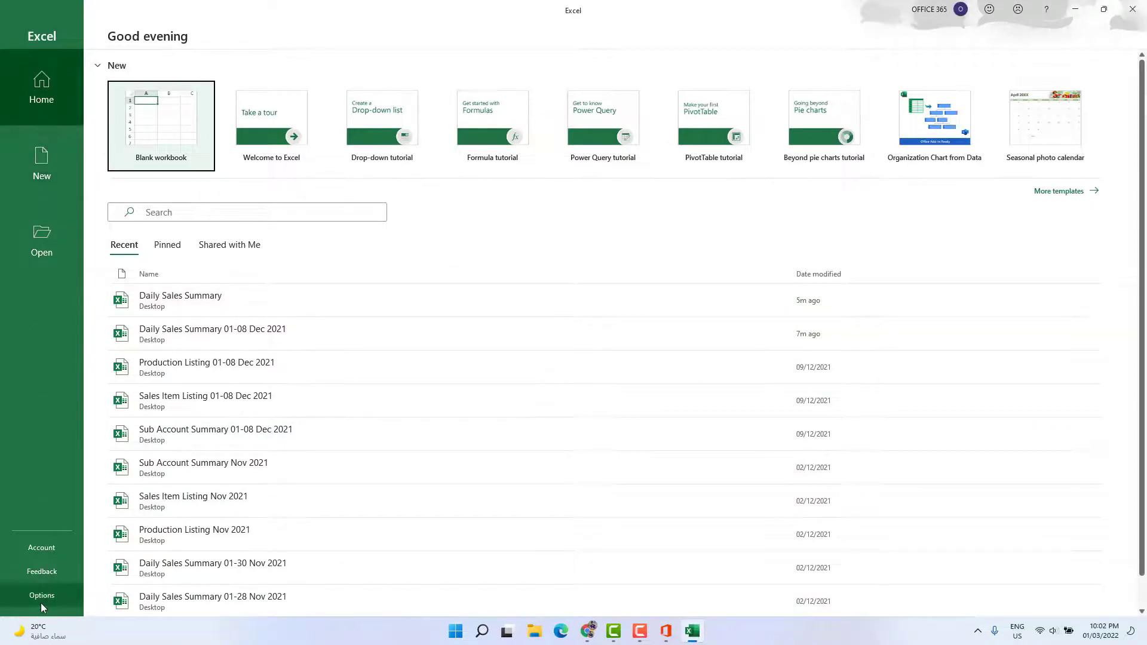
Tick 'Disable hardware graphics acceleration' in Advanced options, confirm with OK, and close Excel.
left_click(41, 595)
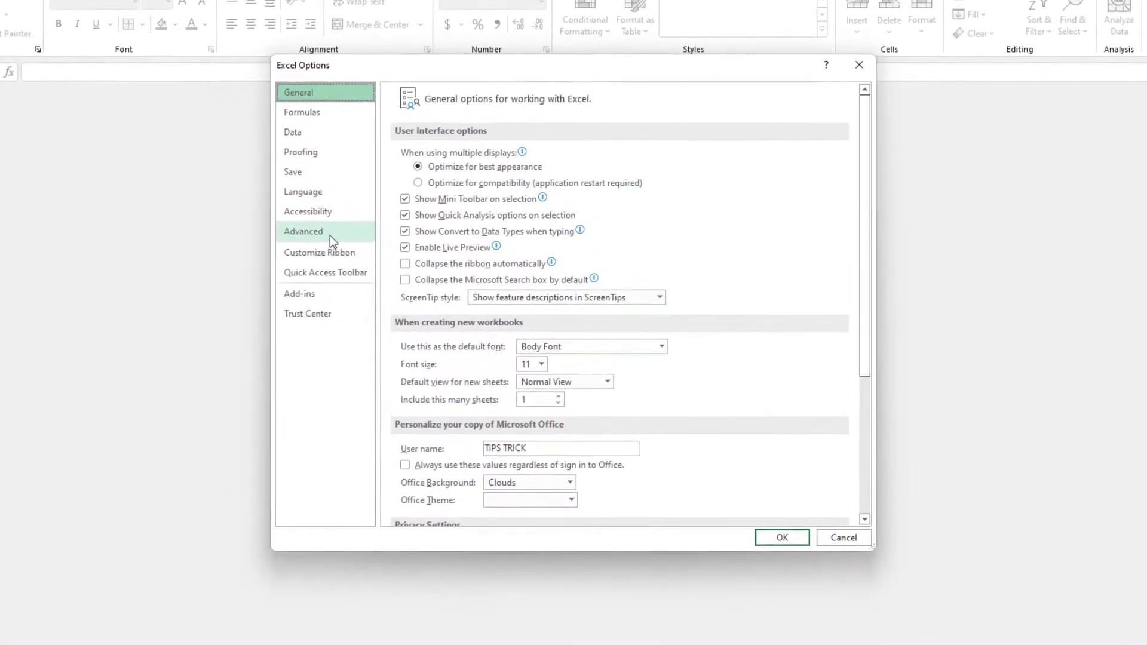
left_click(375, 252)
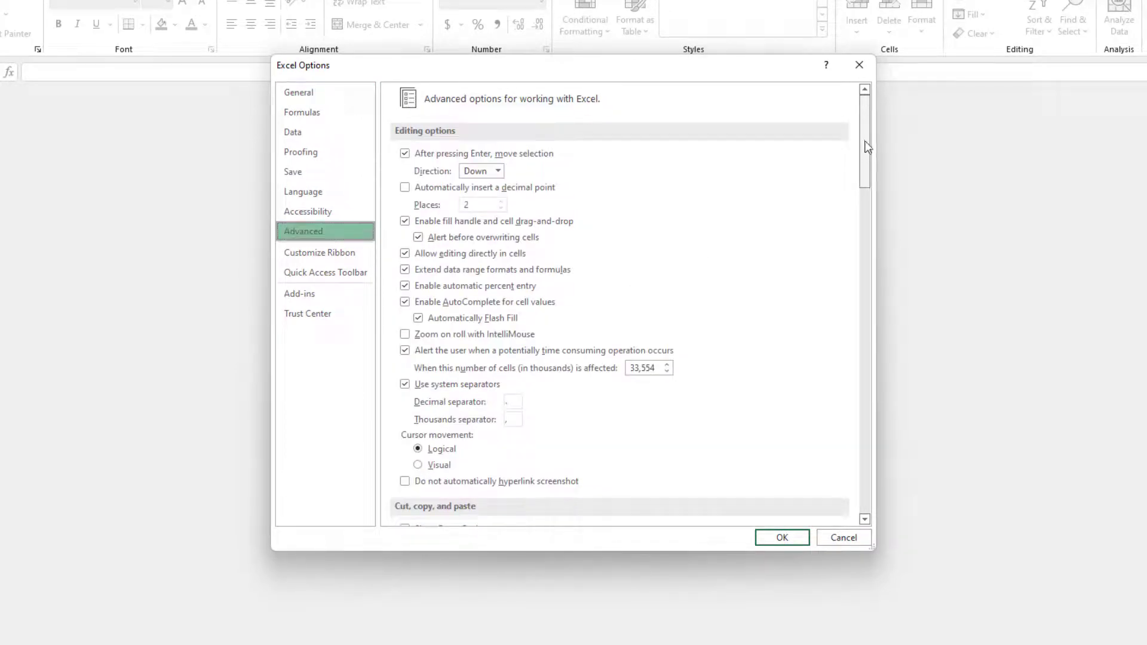
left_click_drag(861, 142, 867, 293)
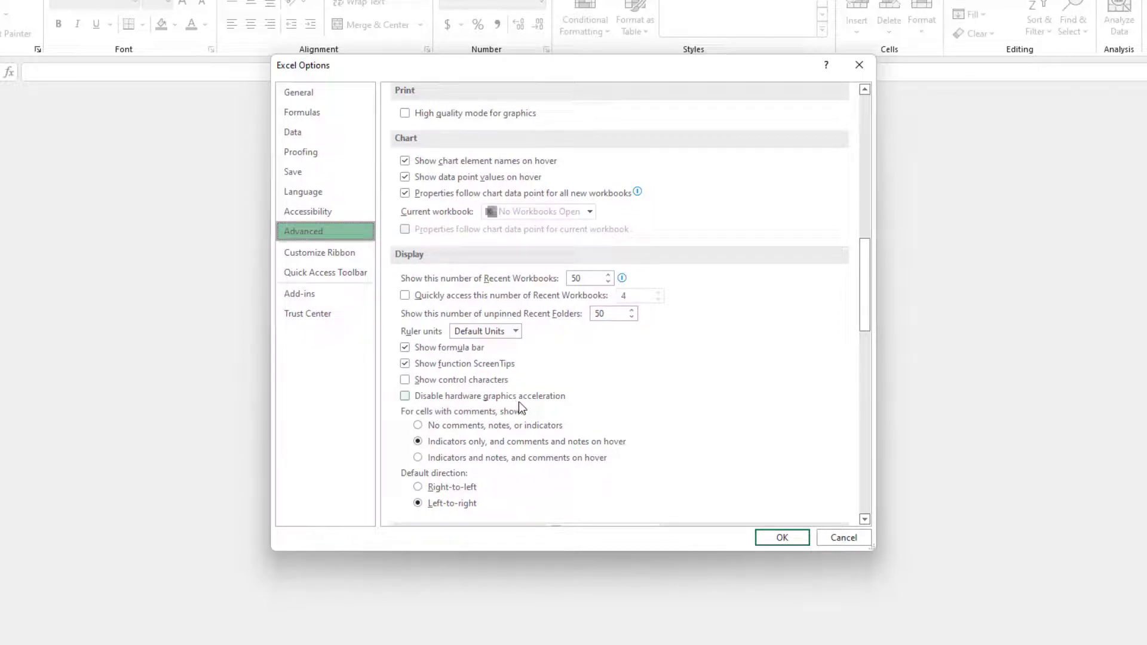
left_click(418, 397)
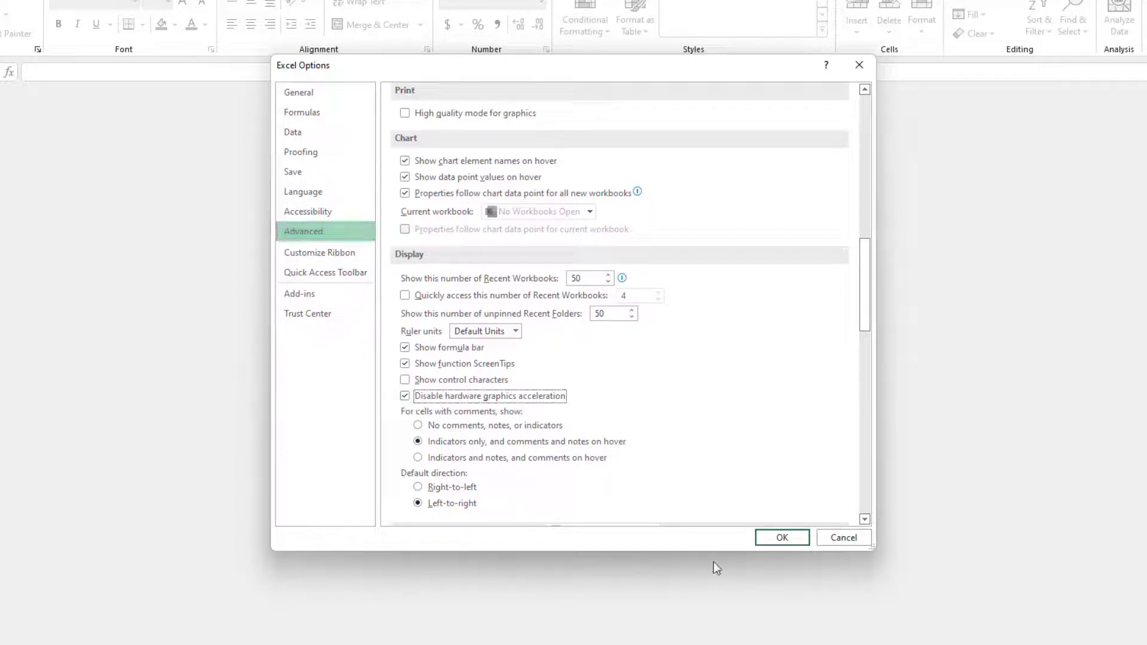
left_click(765, 540)
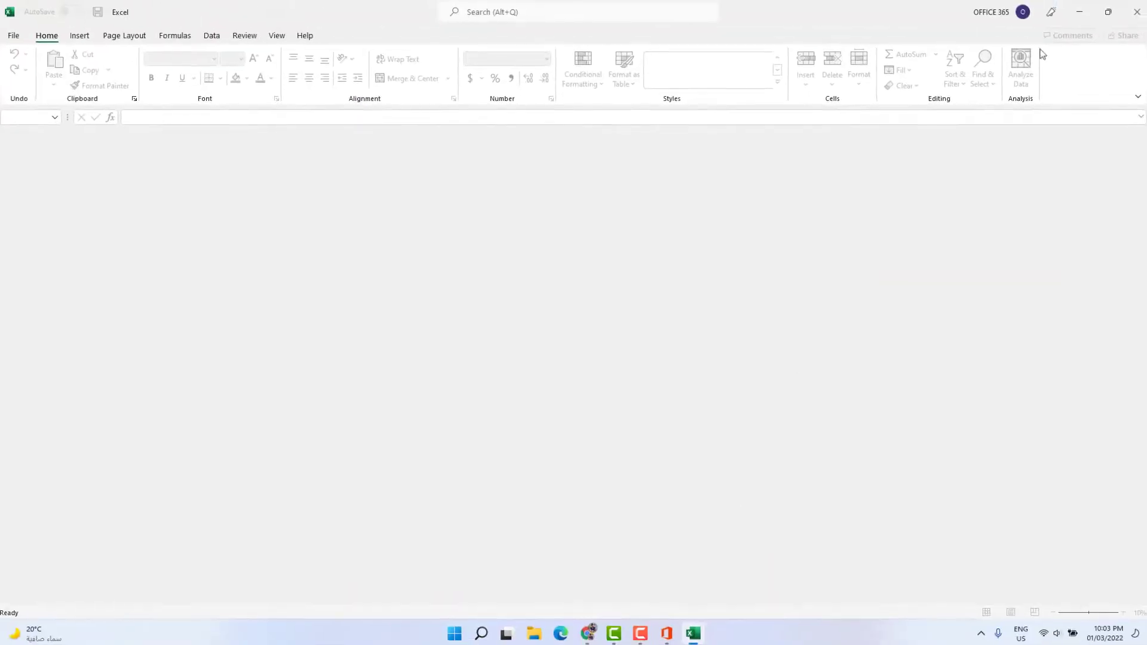
left_click(1138, 9)
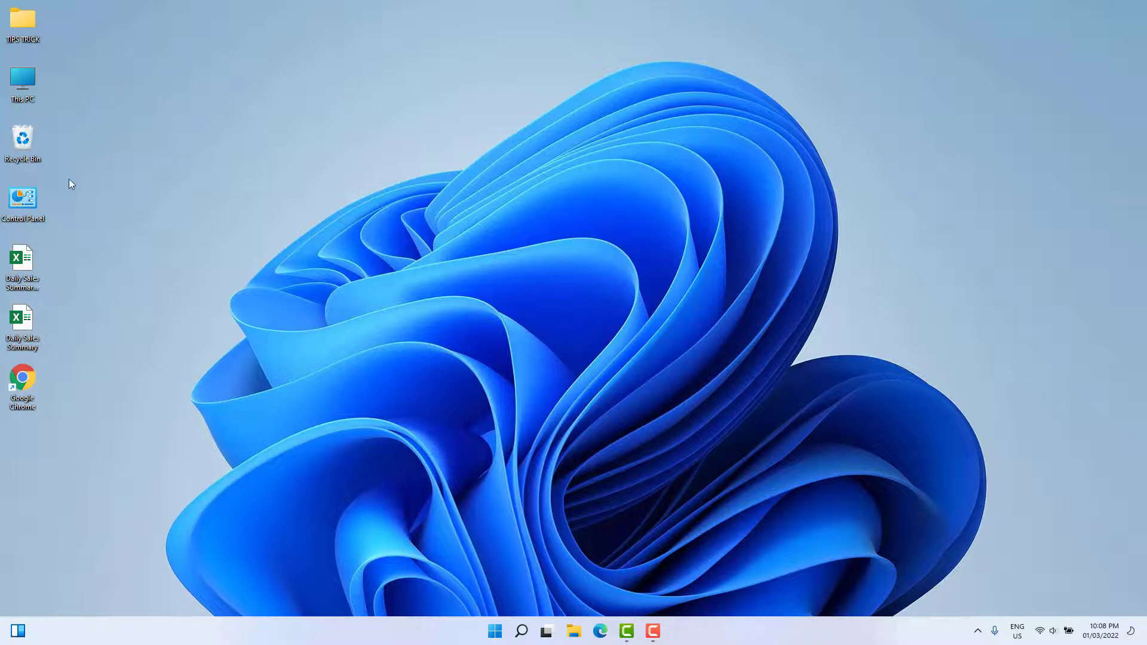
In Control Panel's installed programs, select Microsoft 365 - en-us and choose Change.
double_click(19, 204)
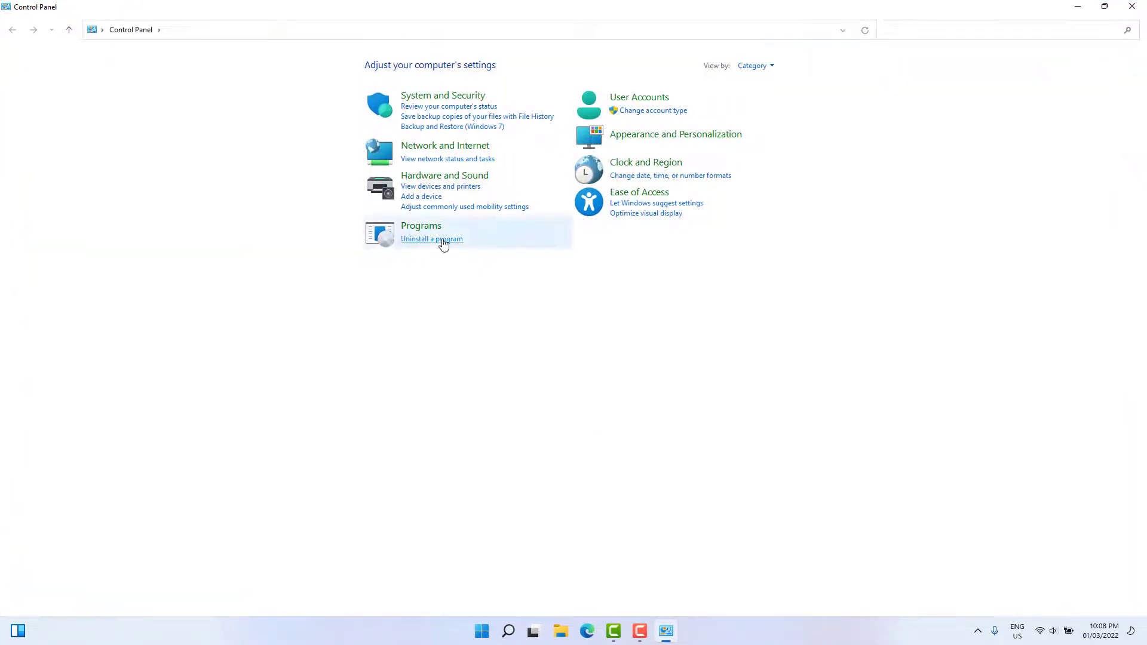
left_click(443, 239)
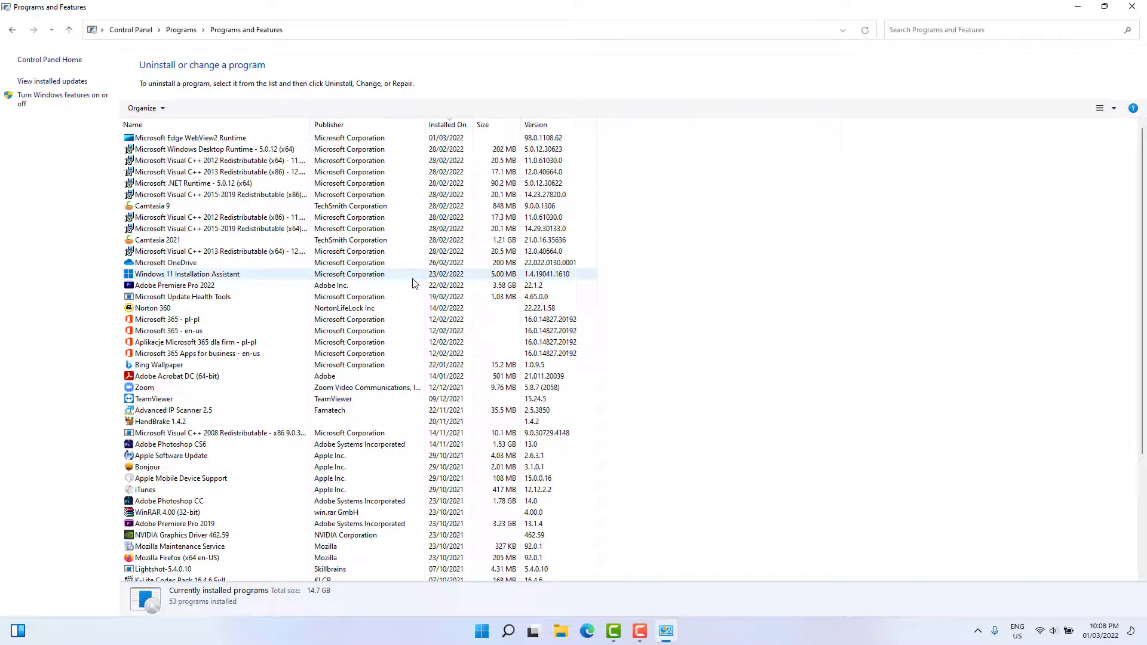
left_click(166, 332)
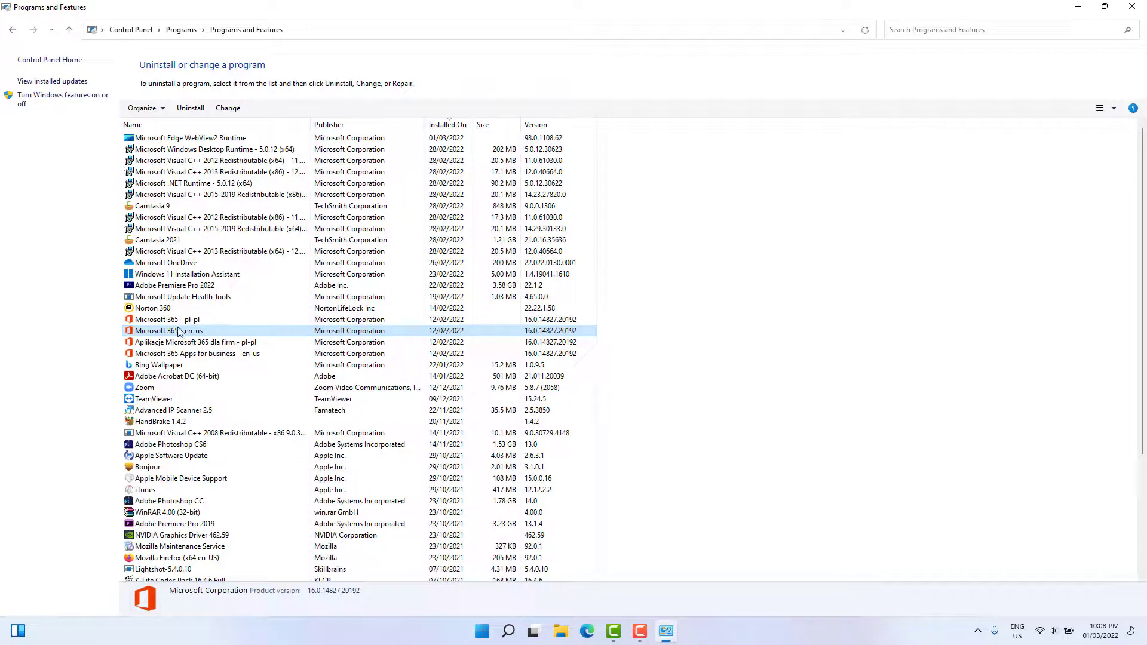
left_click(237, 109)
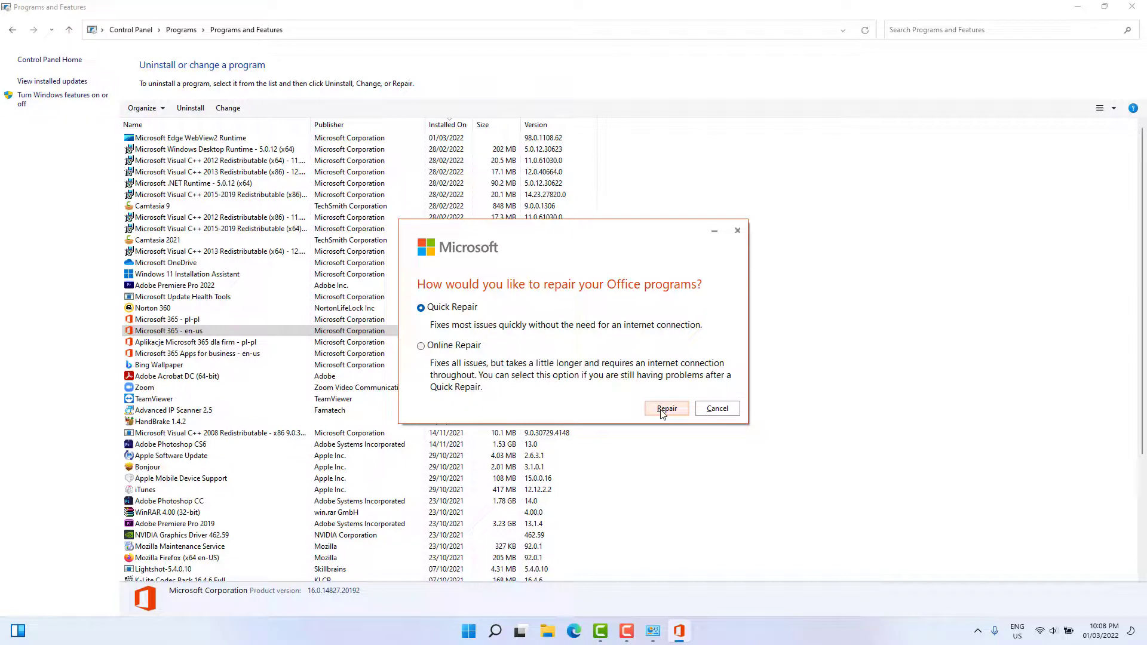
Pick Online Repair, then cancel the Office repair dialog without running it.
left_click(461, 351)
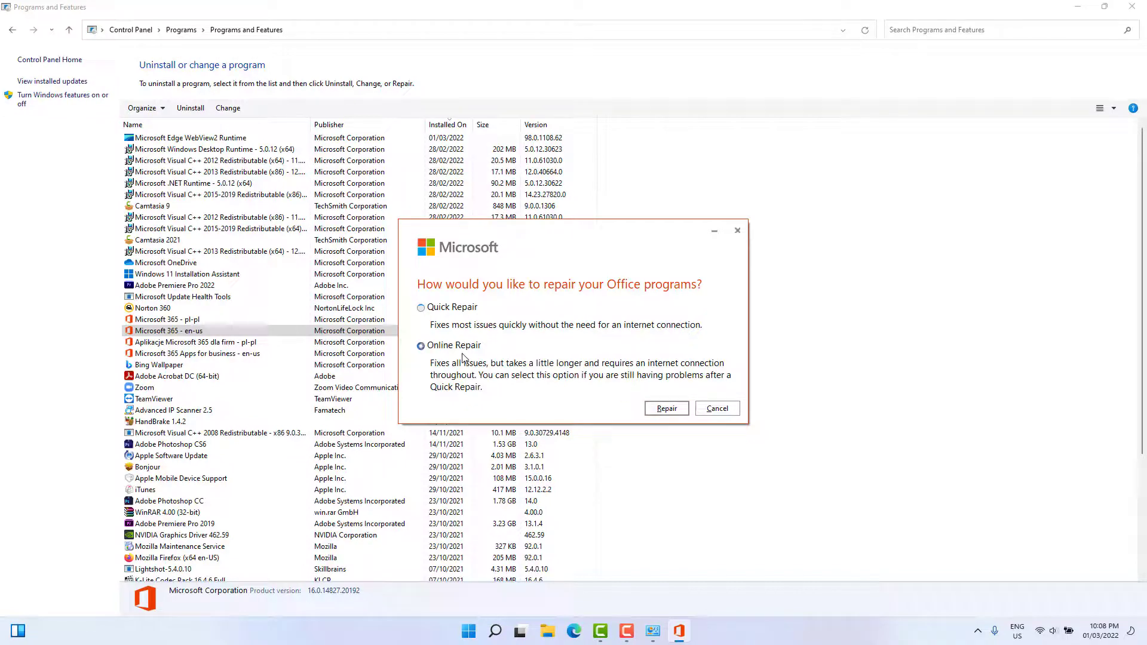
left_click(713, 415)
left_click(713, 415)
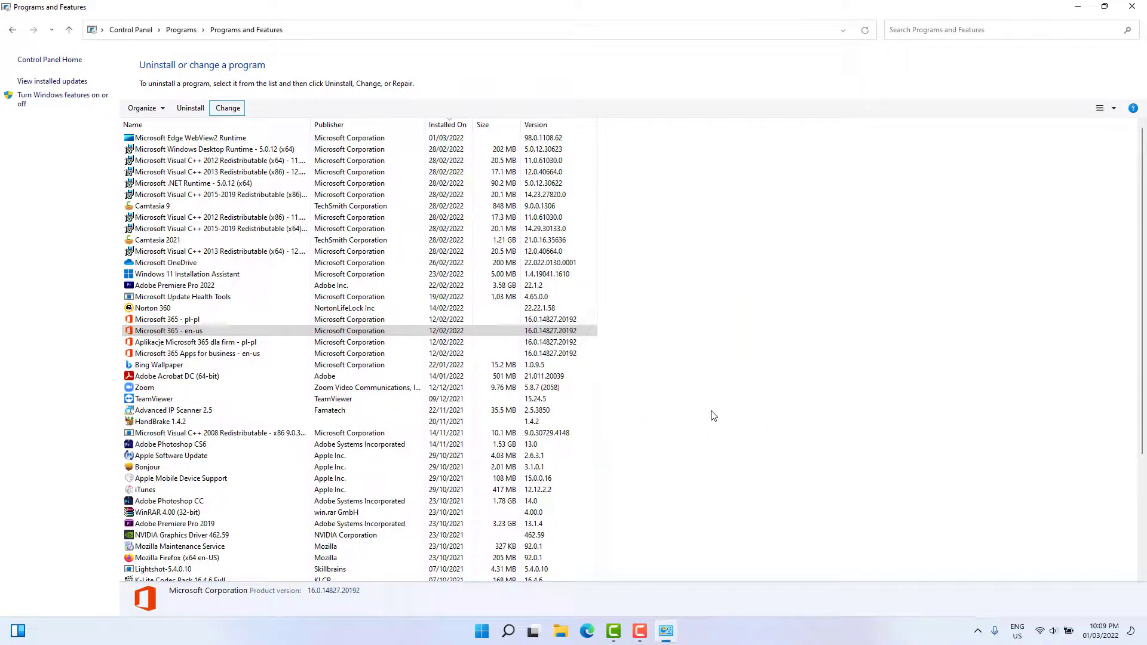